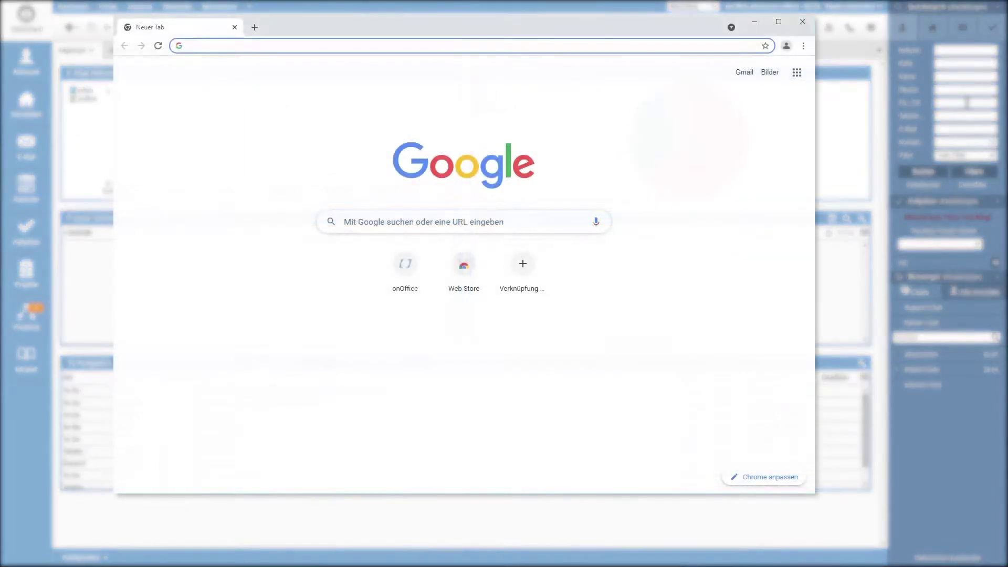
Go to onoffice.de and open the Downloads page under Service & Support
text(onoffice.de)
key(Return)
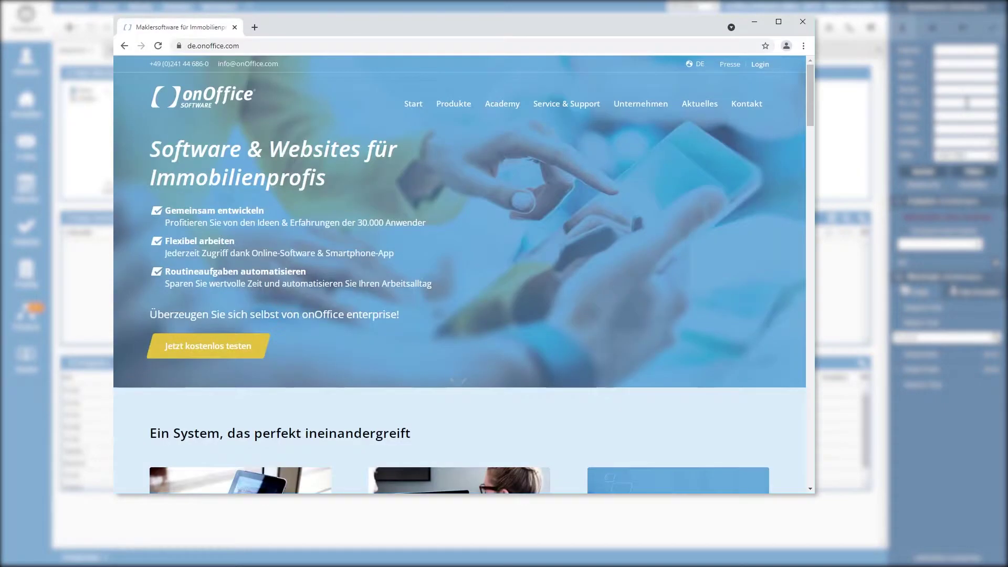
mouse_move(581, 103)
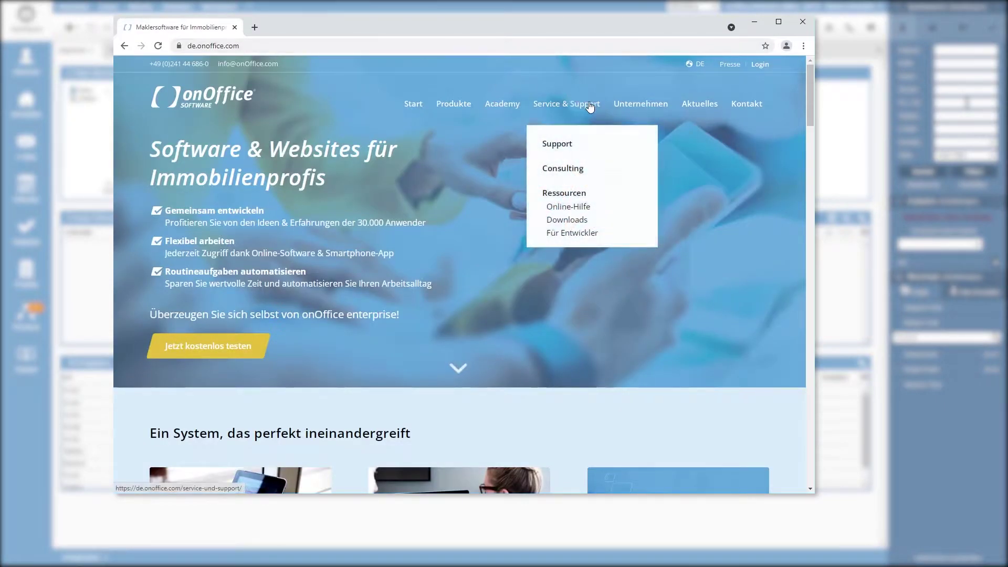
click(569, 219)
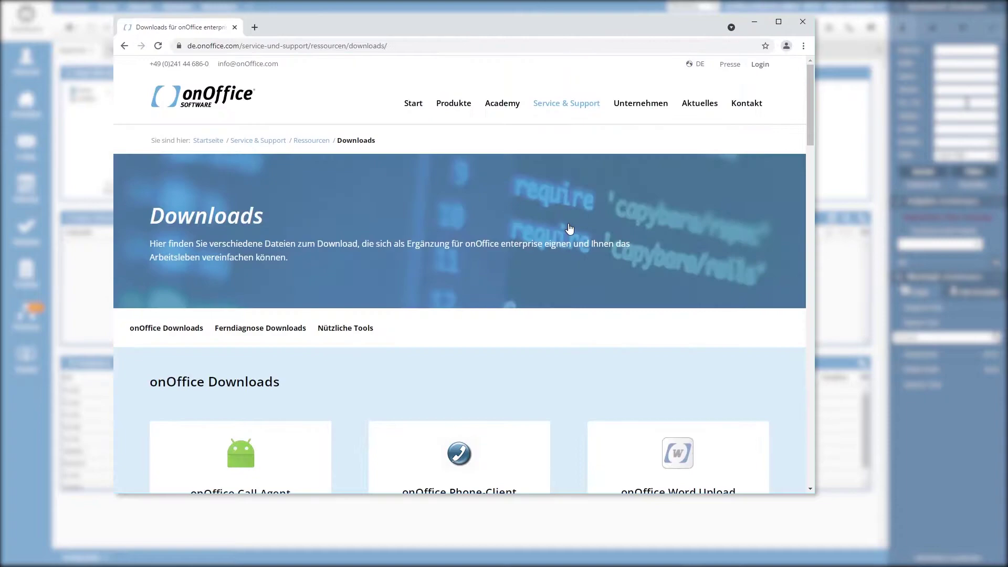
Download the onOffice Phone-Client and show the zip file in its folder
scroll(570, 229, down, 2)
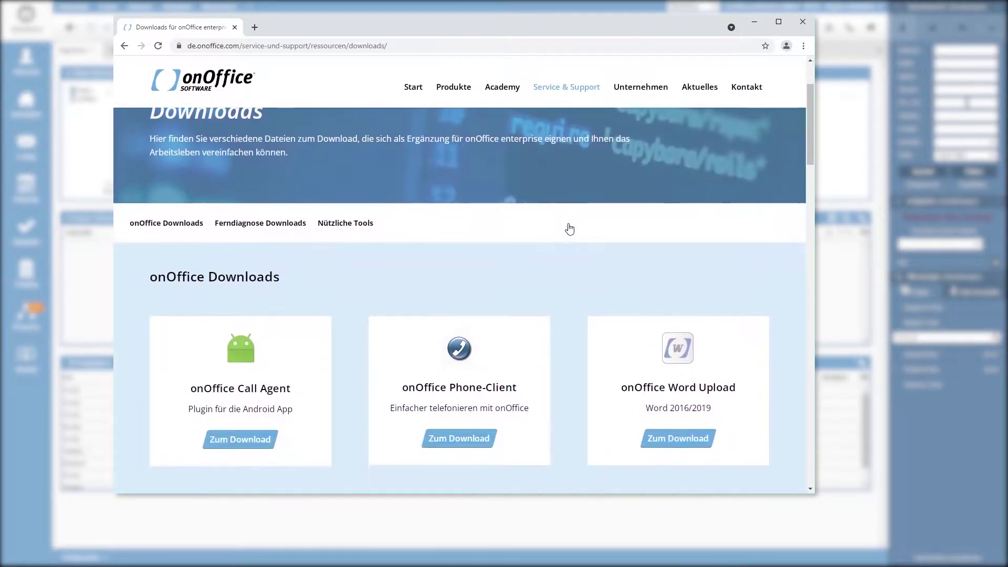
click(462, 443)
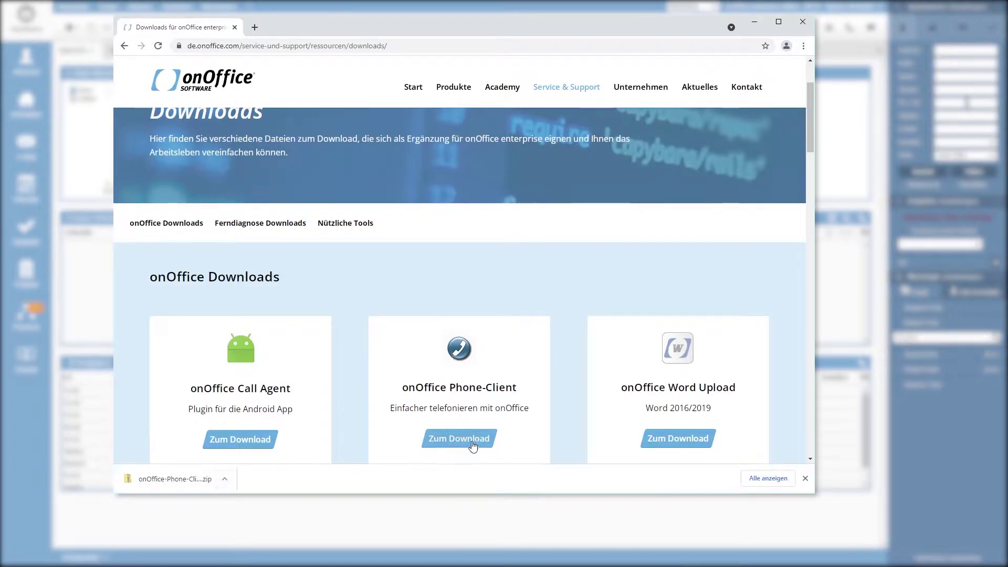
click(229, 479)
click(247, 443)
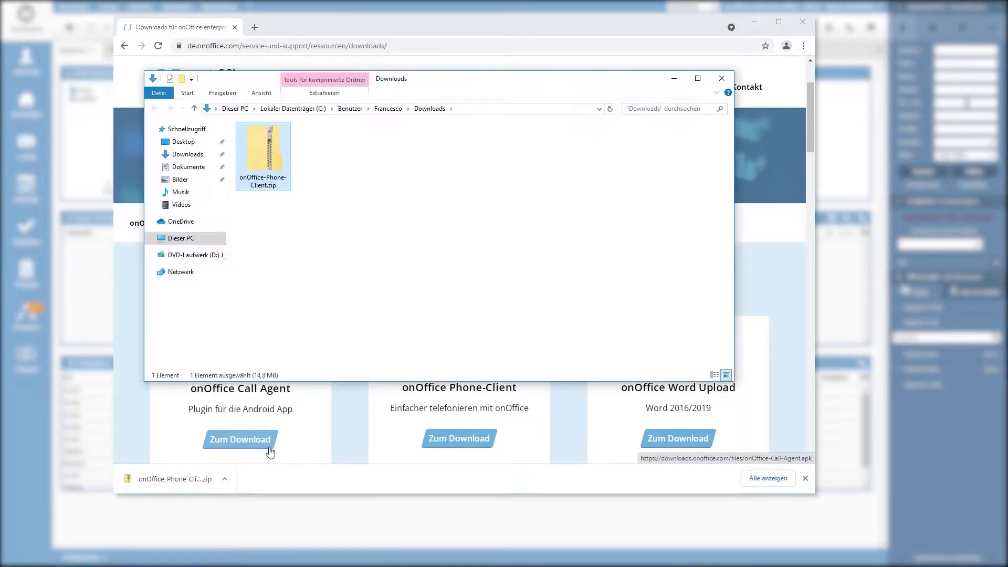
Extract onOffice-Phone-Client.zip to the suggested Downloads subfolder and open the extracted folder
right_click(276, 169)
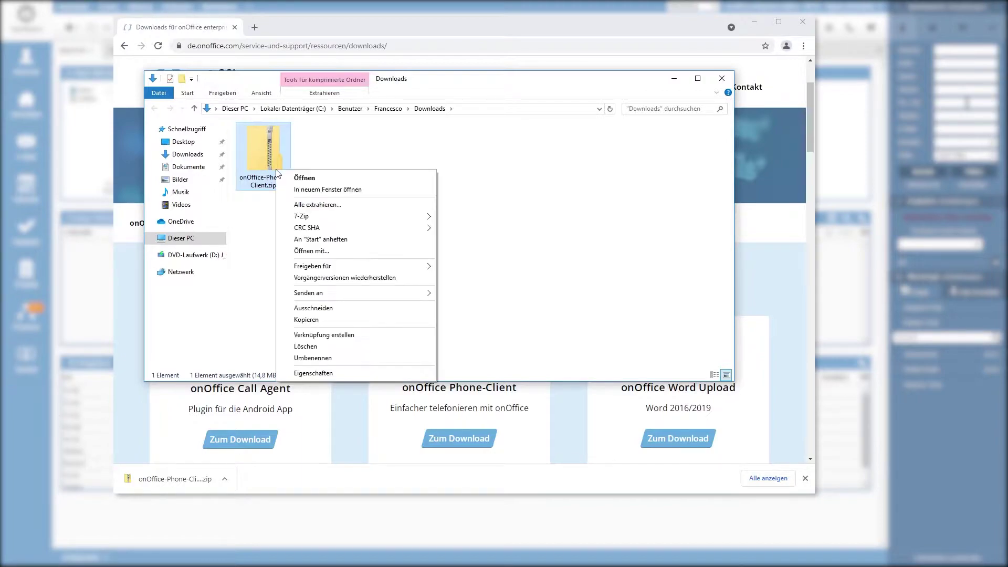
click(317, 204)
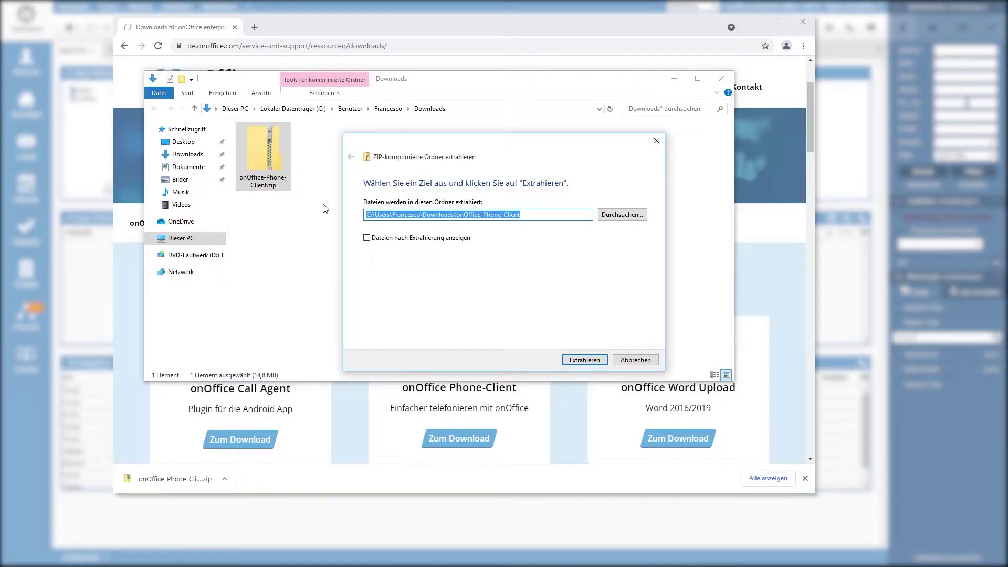
click(583, 361)
double_click(264, 173)
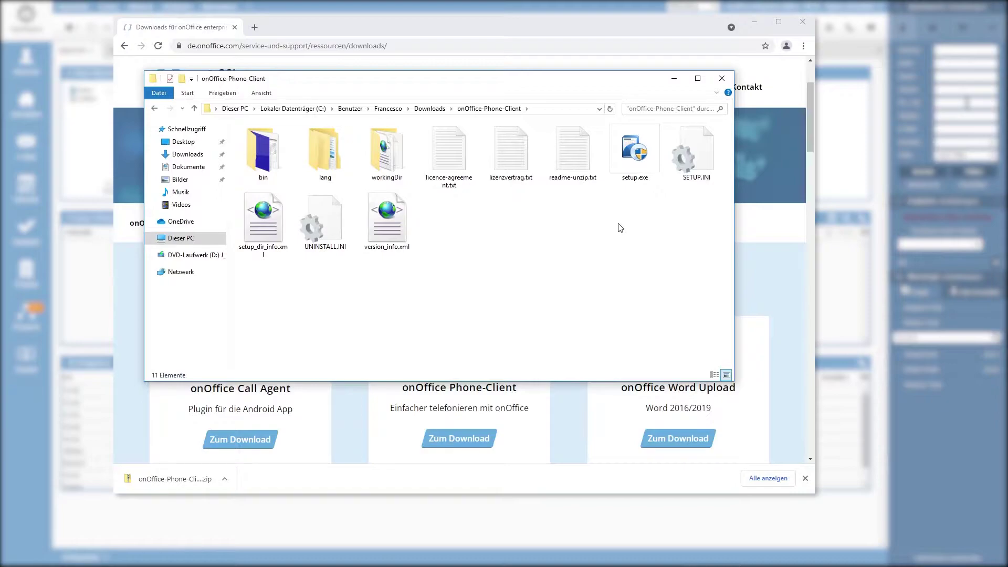
Run setup.exe as administrator and agree to install the Microsoft Visual C++ 2008 SP1 Redistributable Package (x86)
click(638, 164)
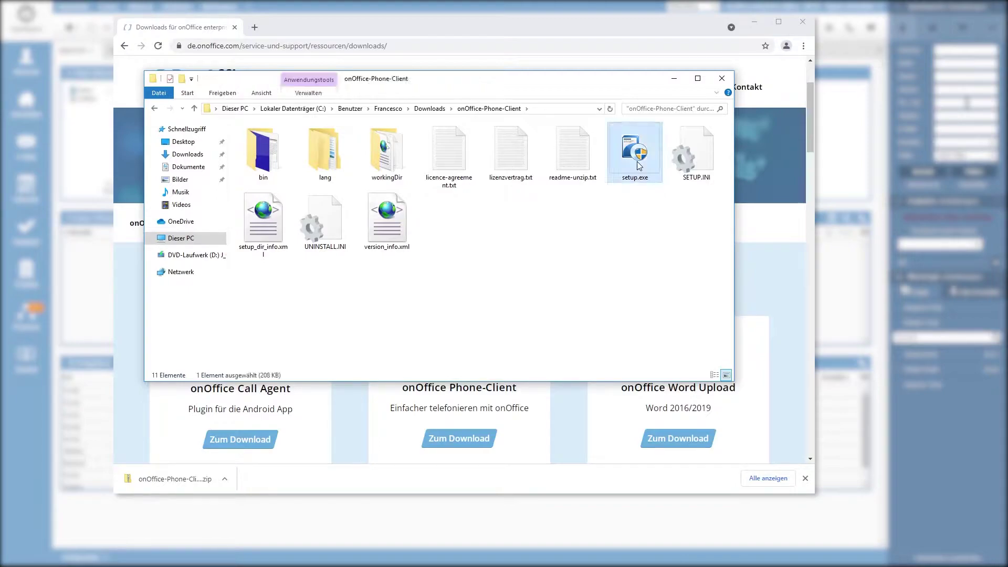
right_click(638, 163)
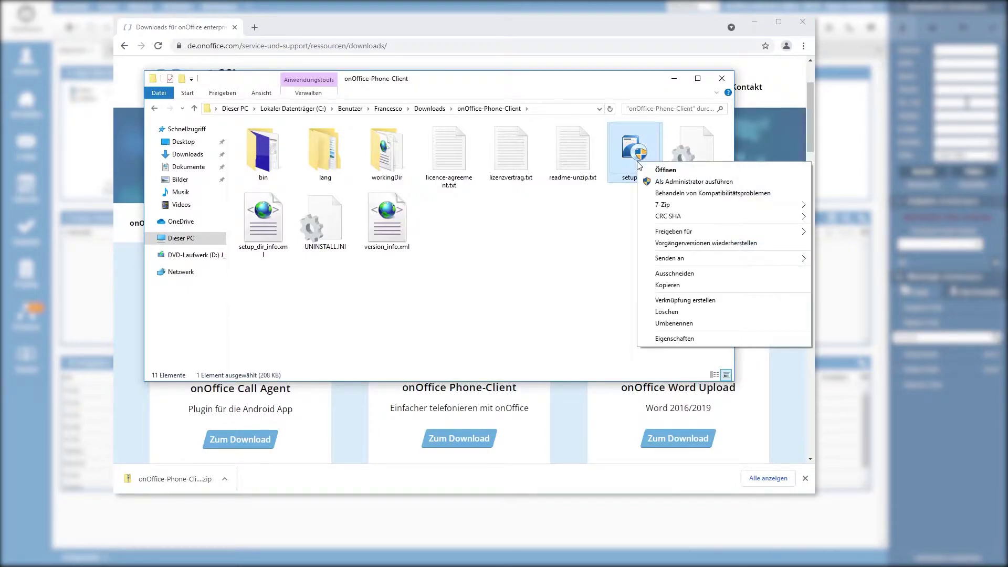
click(664, 182)
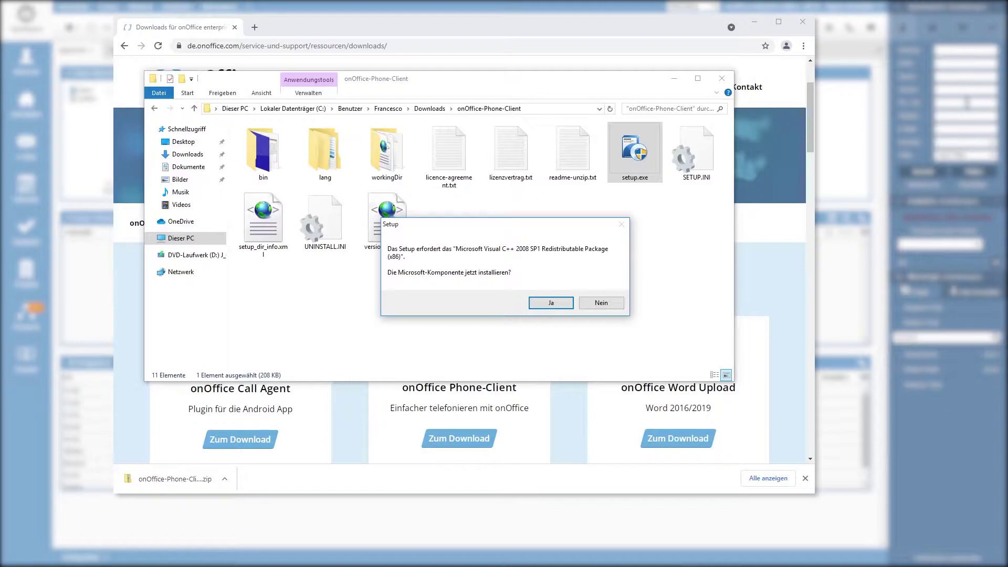
click(551, 303)
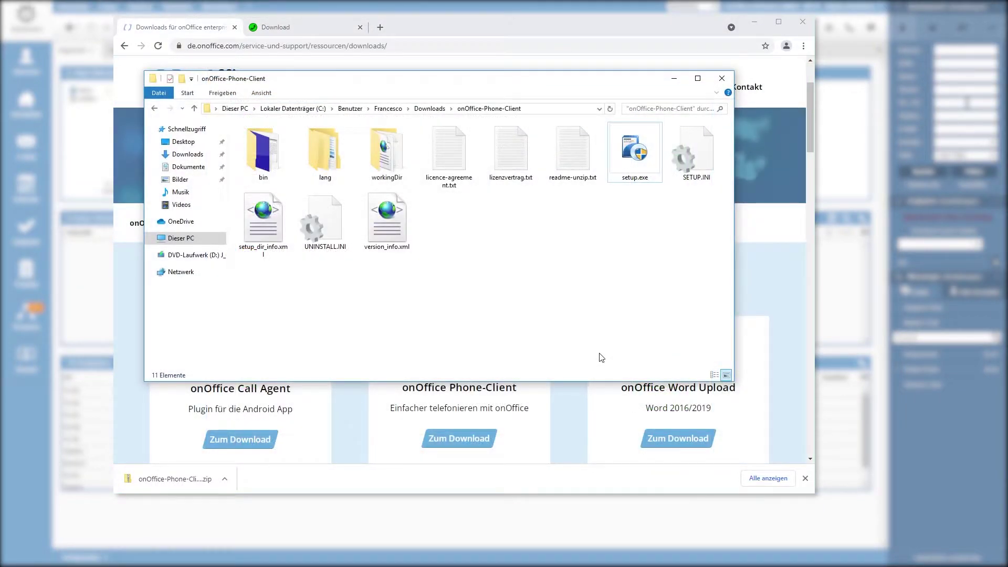
Launch setup.exe again, continue past the welcome page in Deutsch and accept the licence agreement
right_click(640, 157)
click(662, 167)
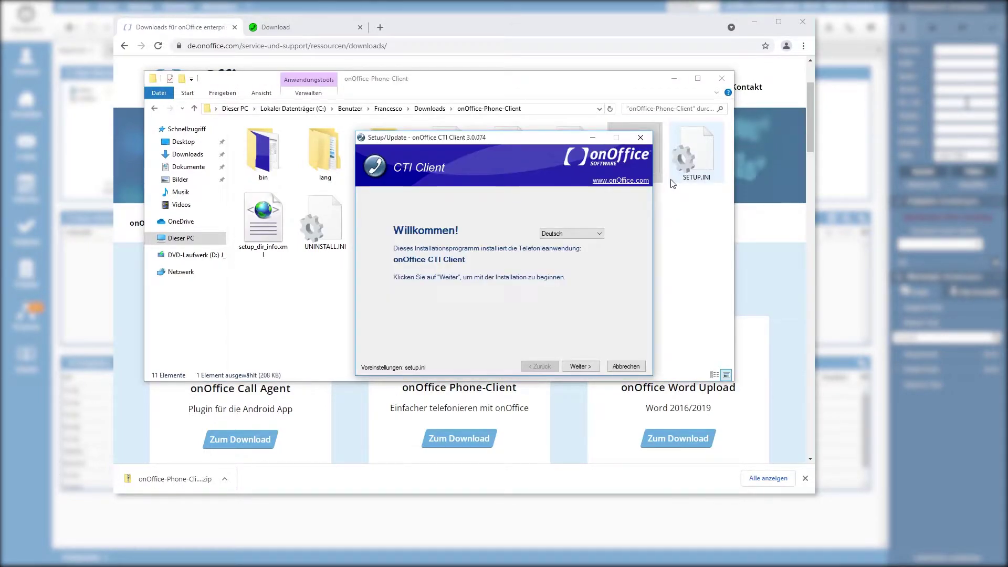
click(579, 366)
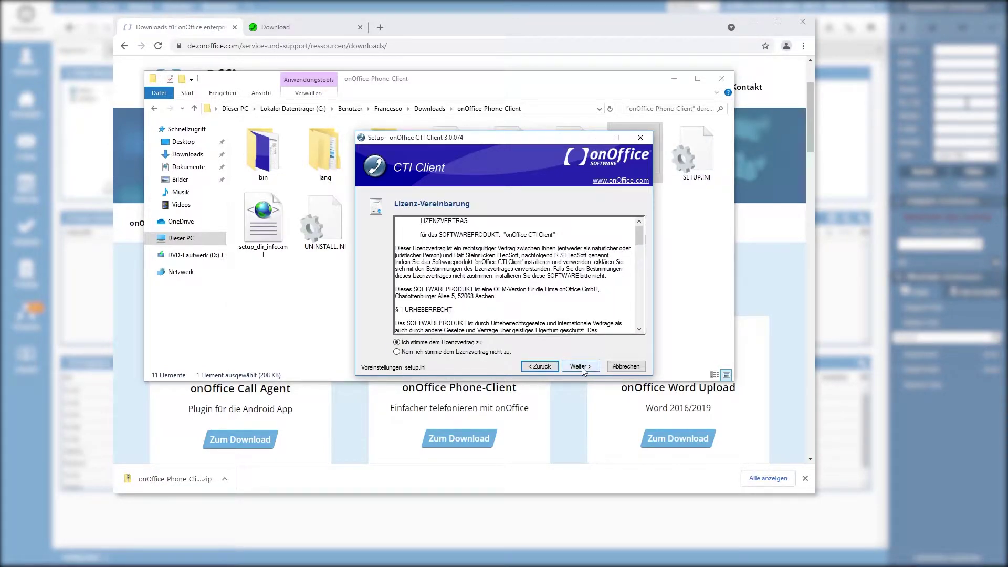
key(Up)
click(580, 367)
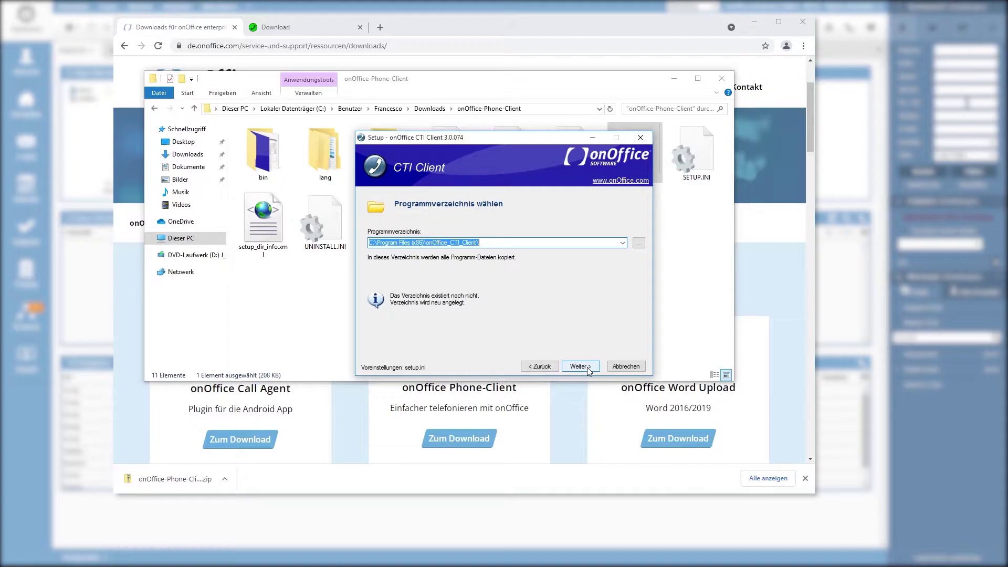
Accept the default program directory, install for all users (Alle Benutzer) and keep the default working directory
click(580, 366)
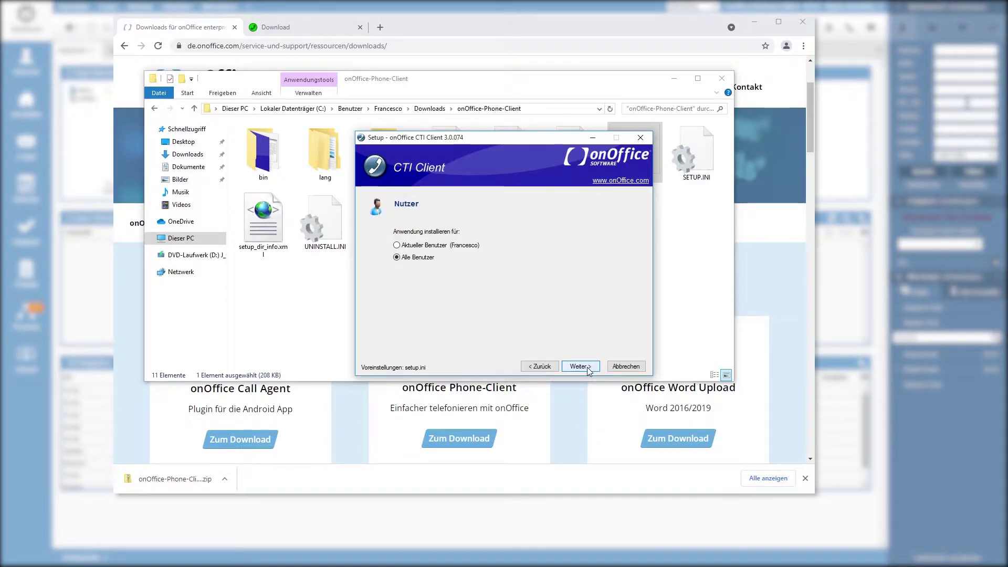
click(579, 366)
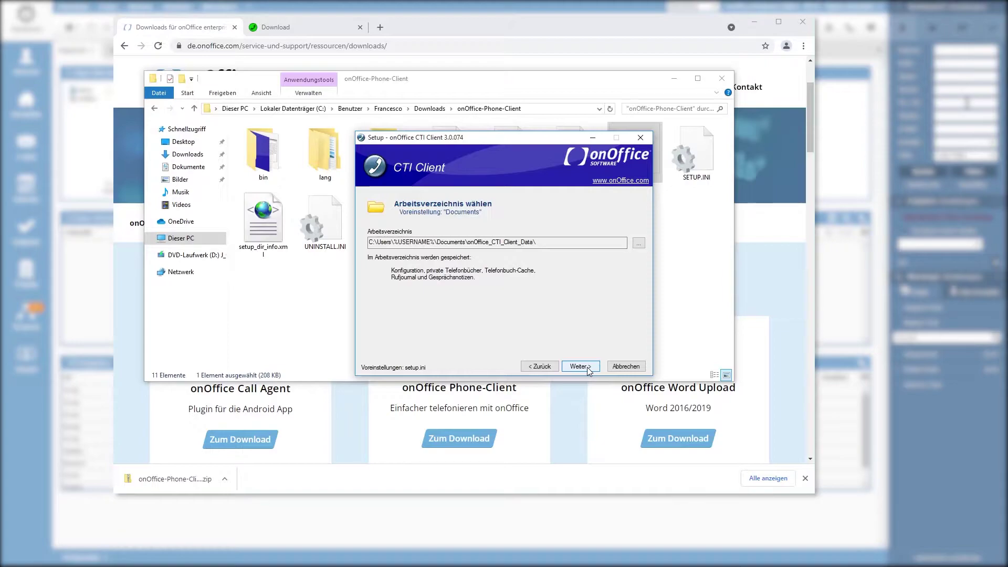
click(579, 368)
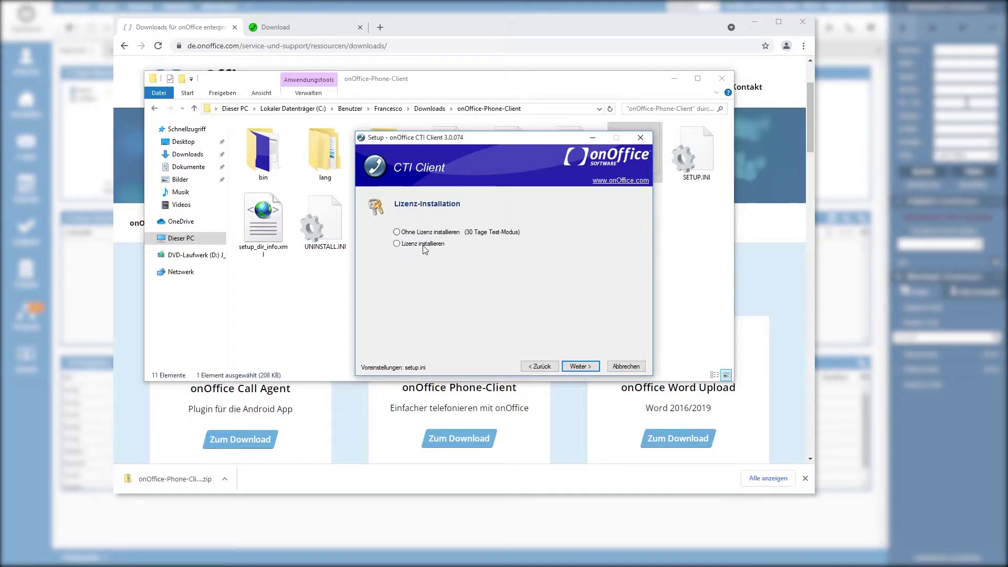
Compare both licence options, then choose installation without a licence (30 Tage Test-Modus) with the Professional-Version
click(397, 244)
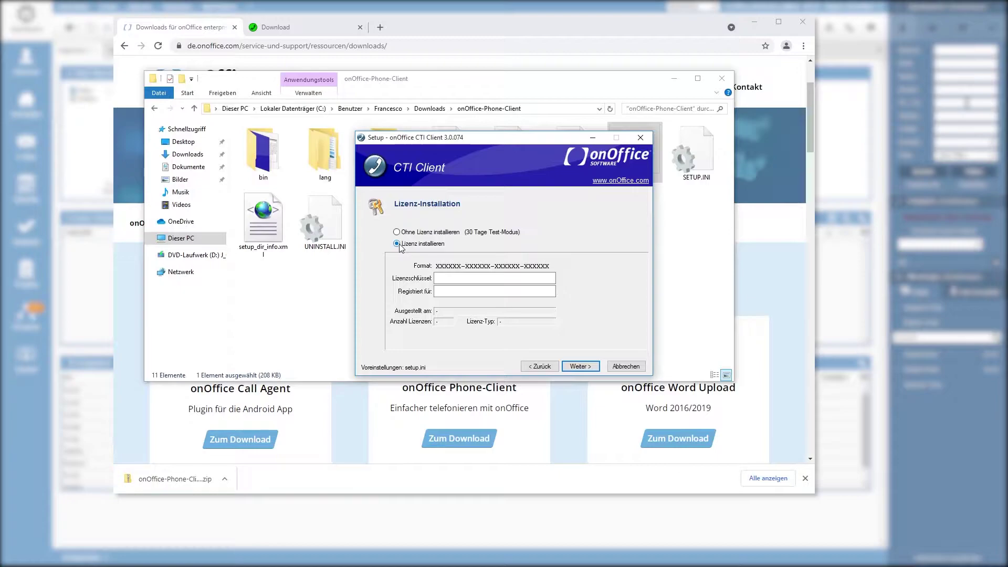
click(397, 232)
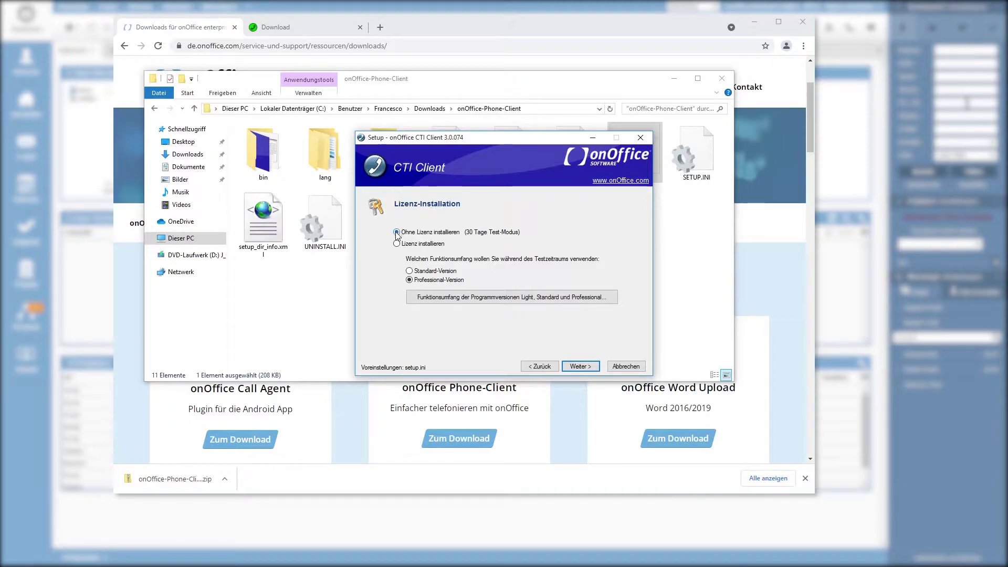
click(397, 243)
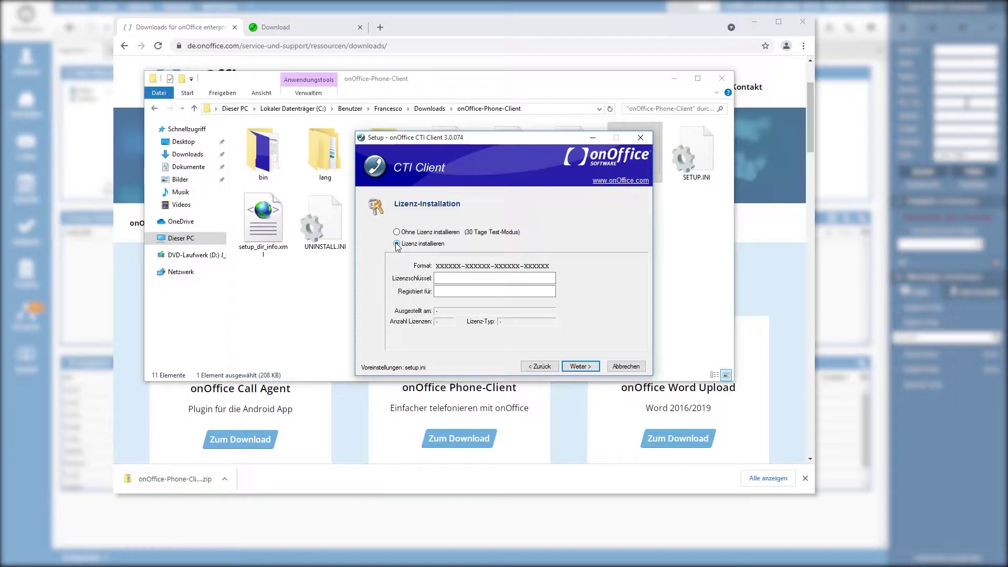
click(396, 231)
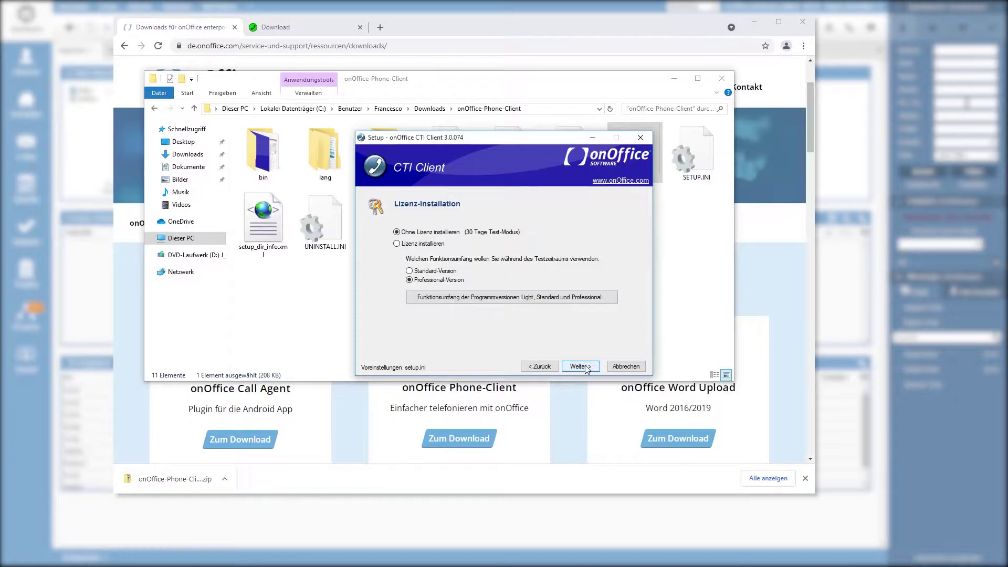
click(585, 367)
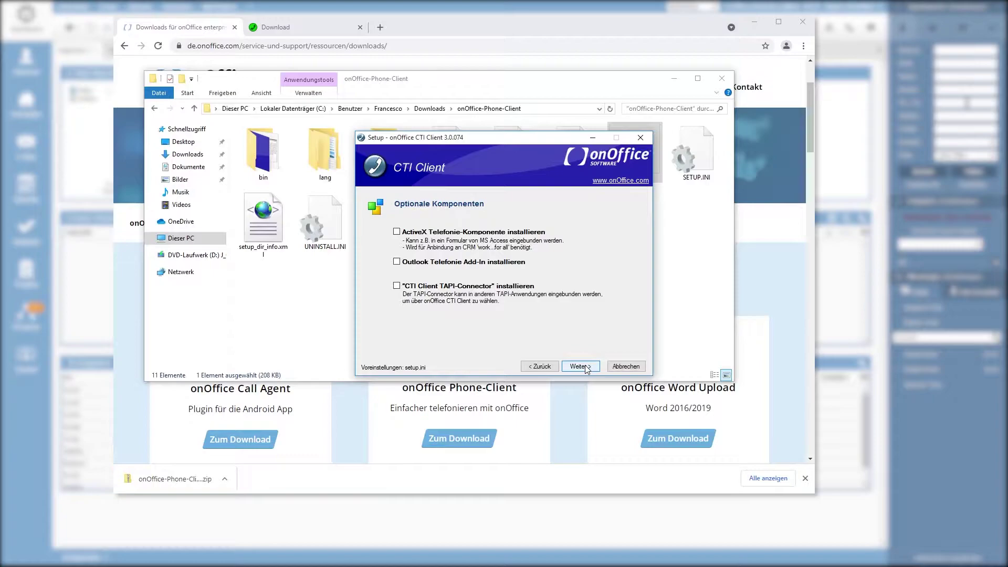
Include the ActiveX telephony component and CTI Client TAPI-Connector, then finish the installation with Desktop and Autostart shortcuts
click(396, 231)
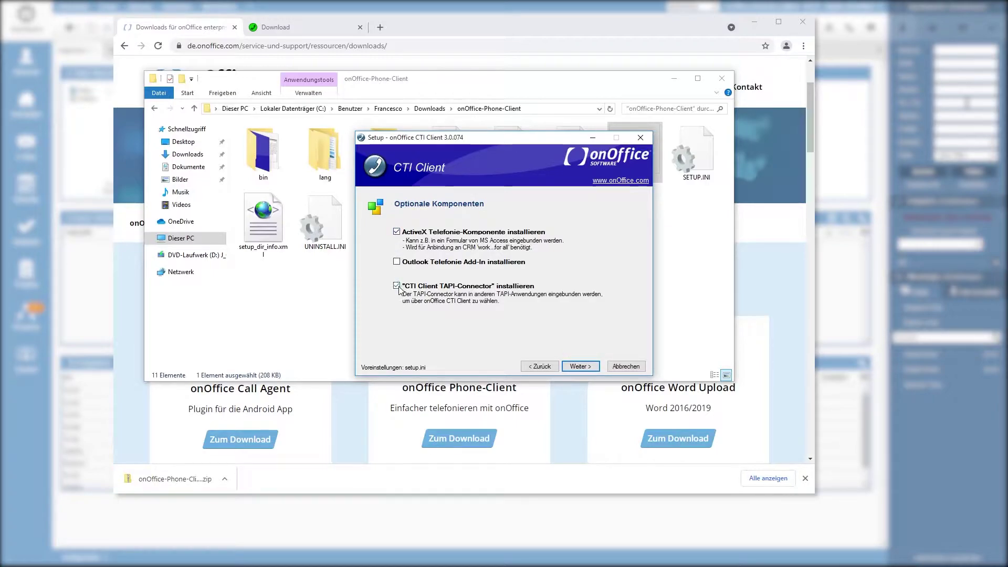
click(580, 366)
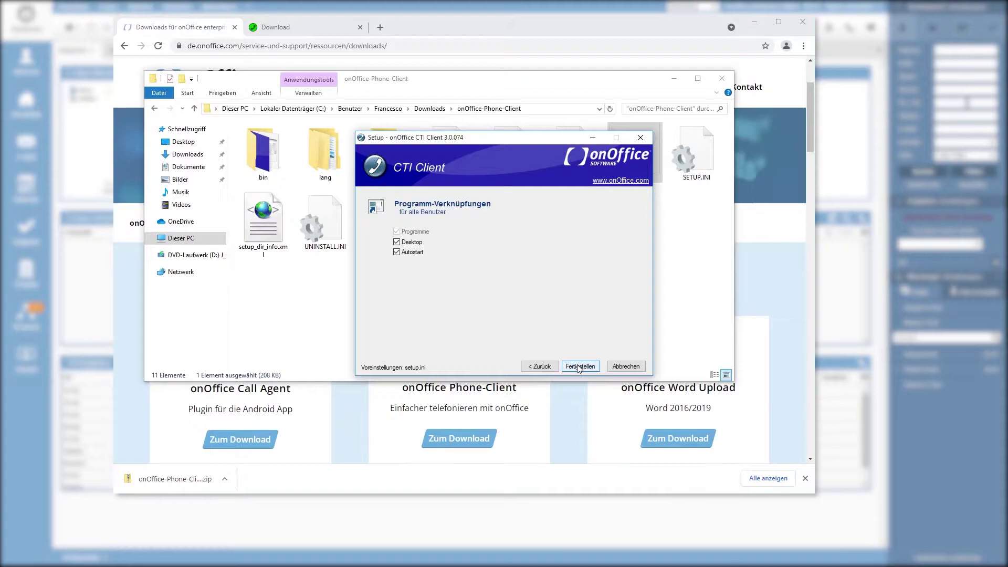
click(579, 367)
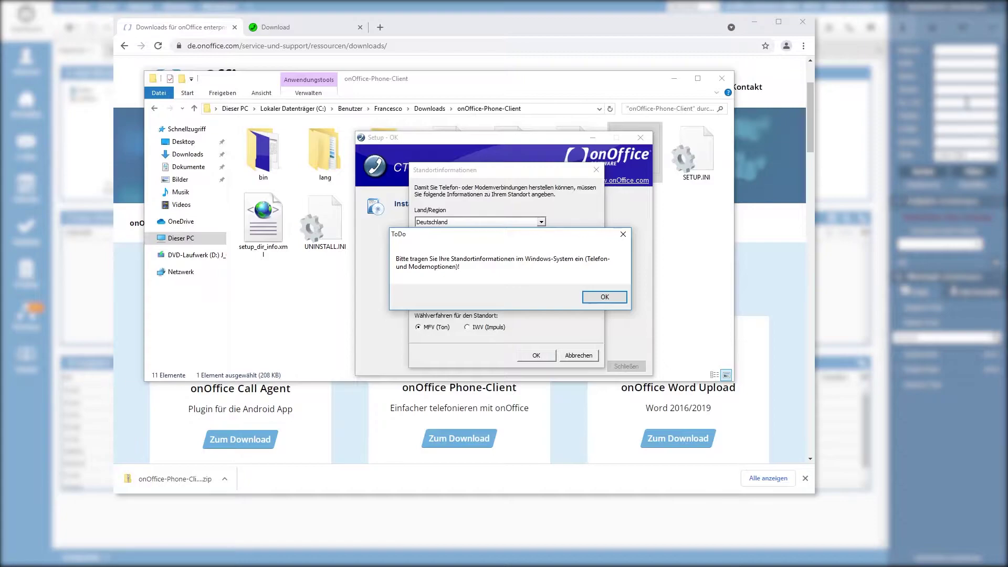
Dismiss the location reminder and enter area code 0241 for Deutschland in the location information
click(587, 297)
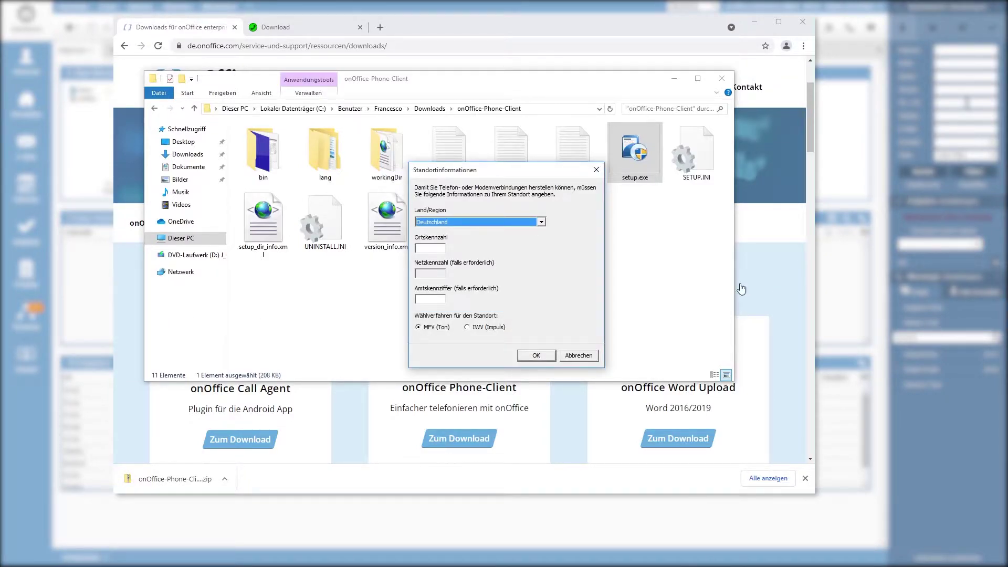
click(441, 248)
text(0241)
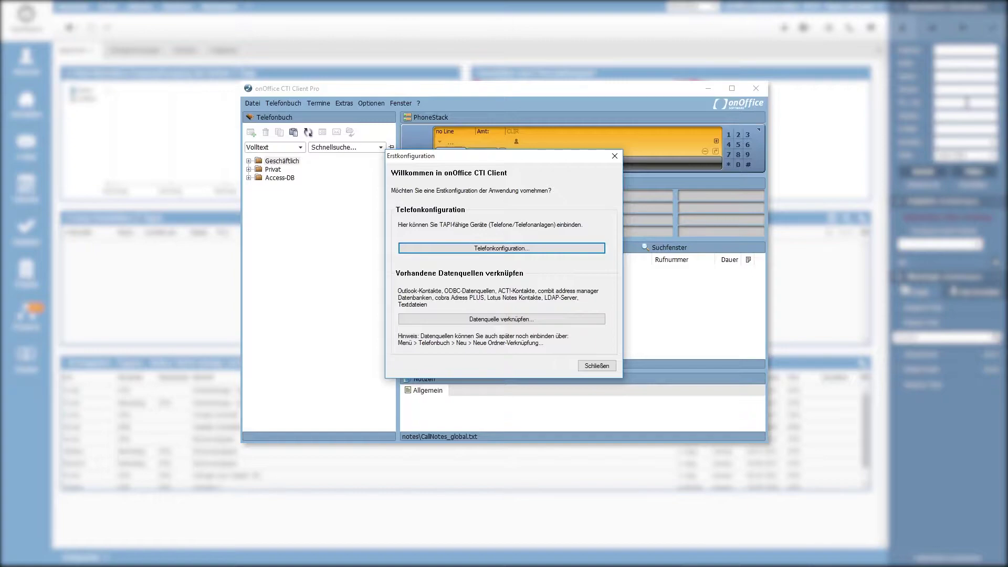
Open the initial phone configuration and choose snom Line 1 from the snom Phones as the TAPI device
click(492, 250)
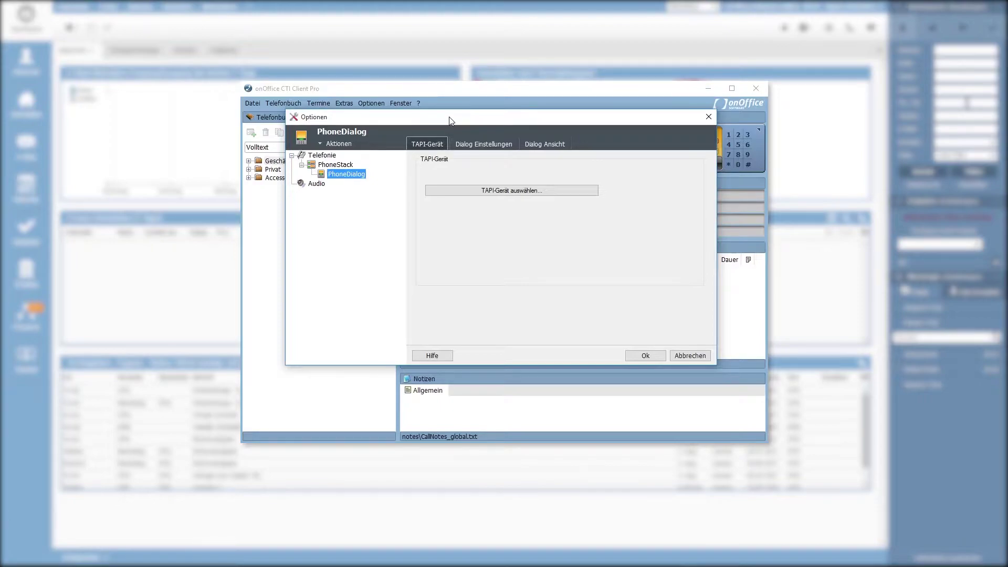
click(496, 190)
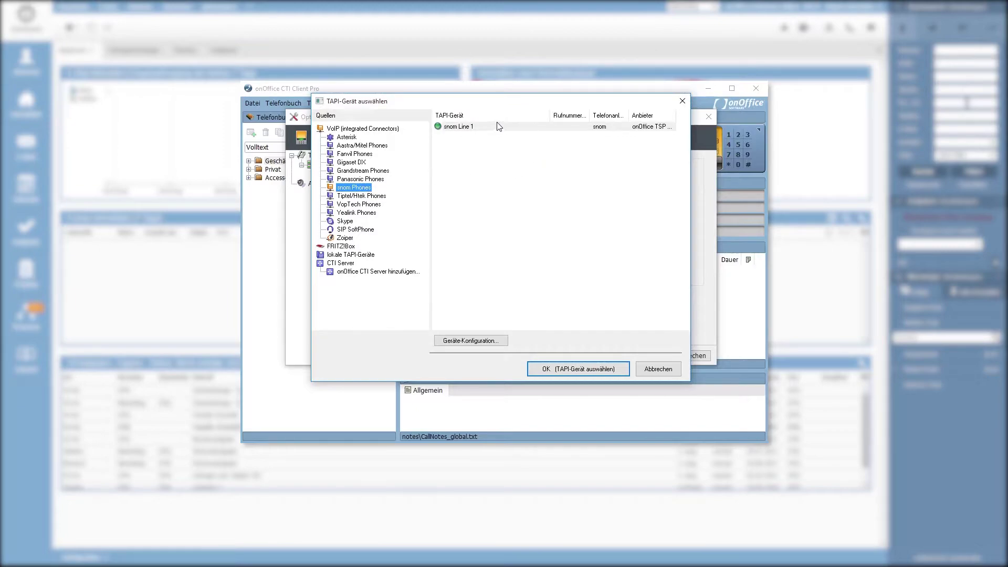
double_click(466, 128)
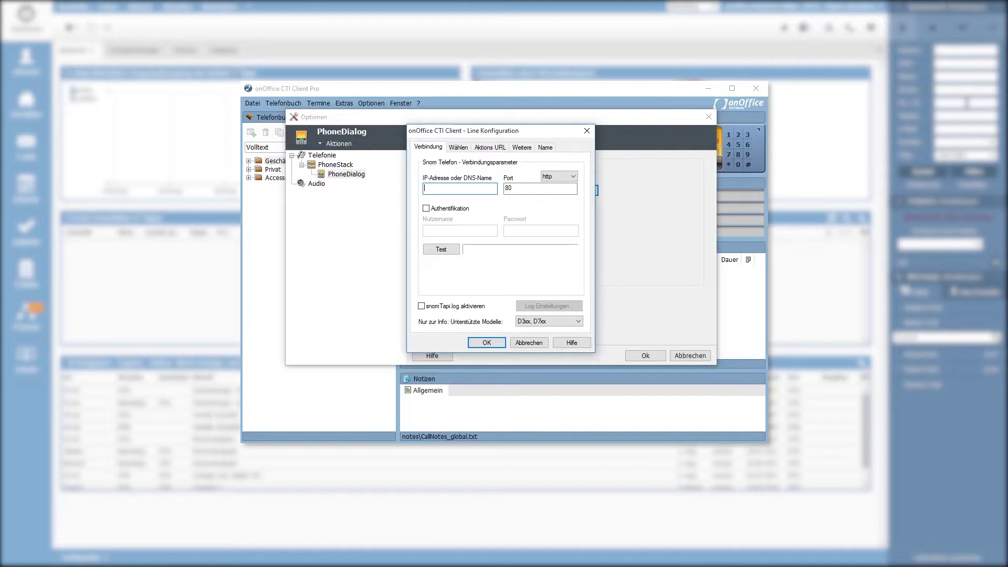
Set the snom phone's IP address to 192.168.0.100 on port 80 and test the connection without authentication
click(428, 210)
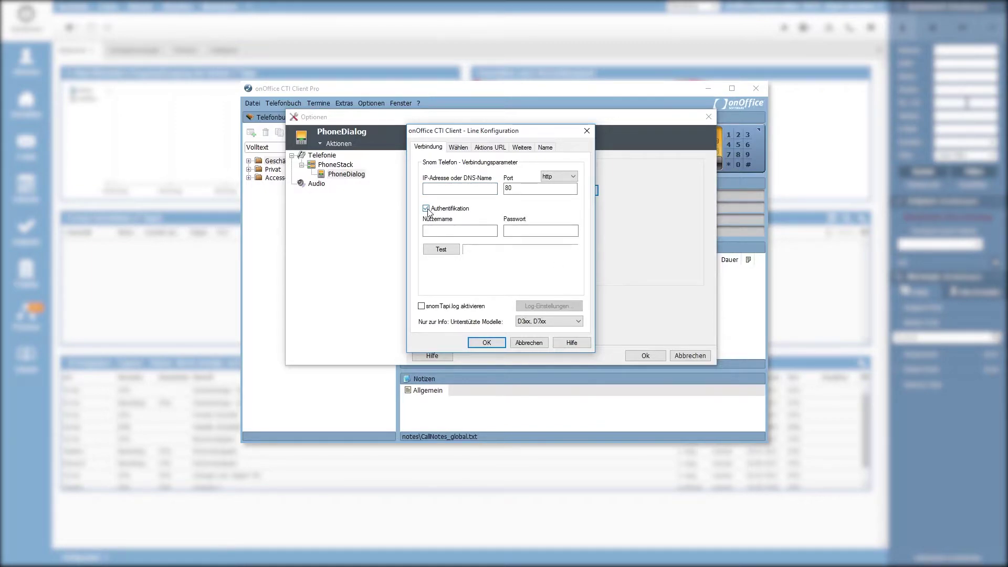
click(434, 187)
click(460, 231)
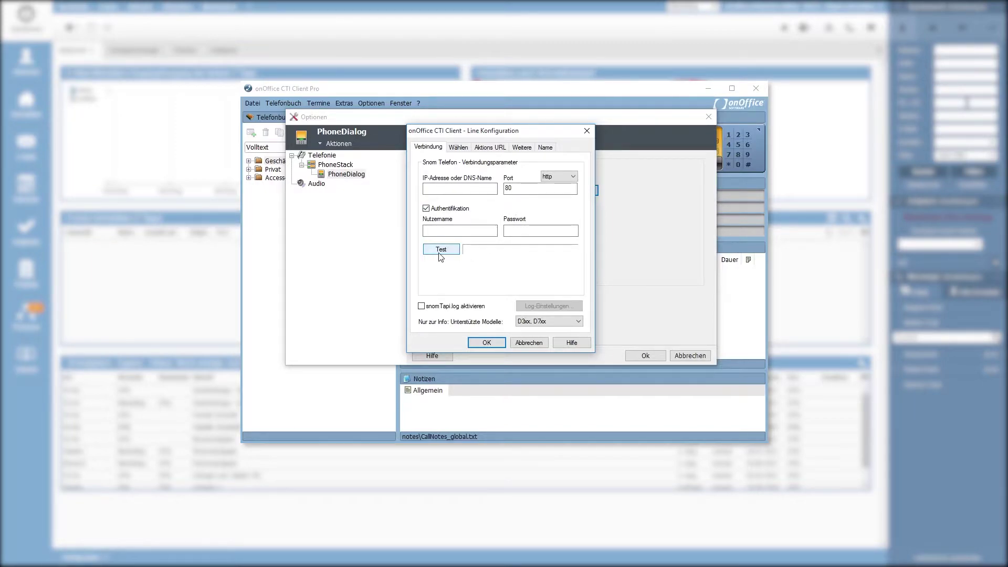
click(441, 250)
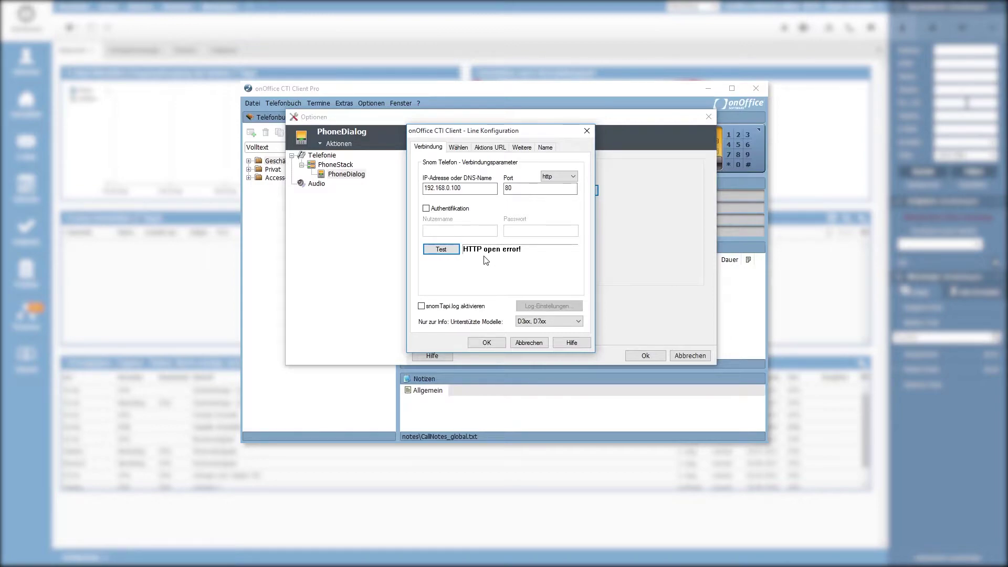
Start the driver's micro web server for snom action URLs and allow the CTI Client through the Windows firewall
click(565, 177)
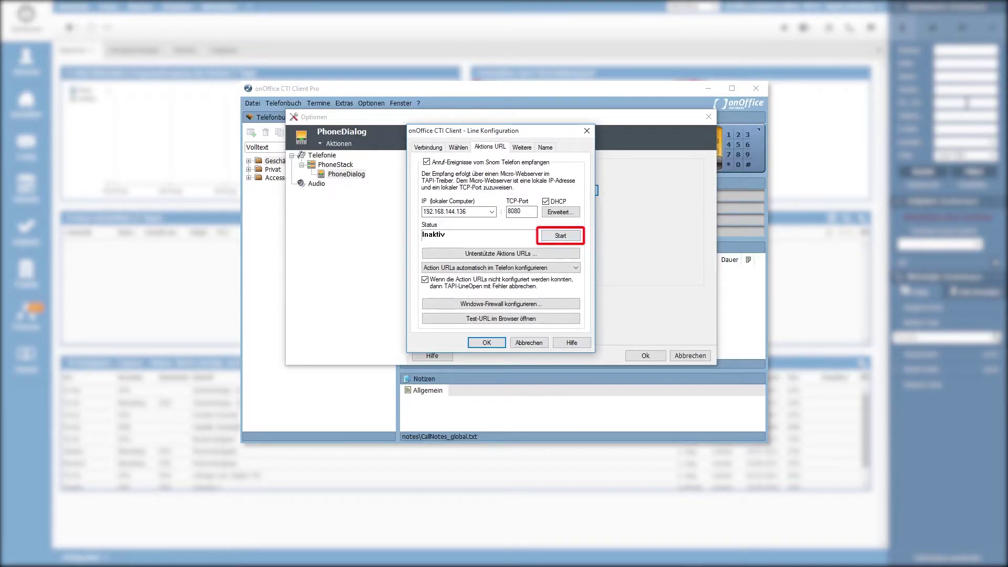
click(560, 236)
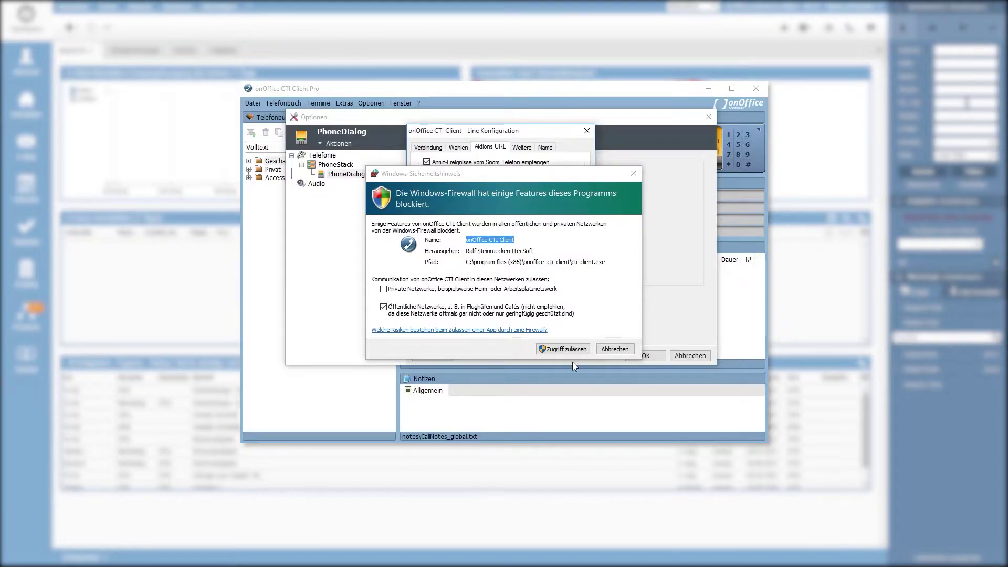
click(568, 347)
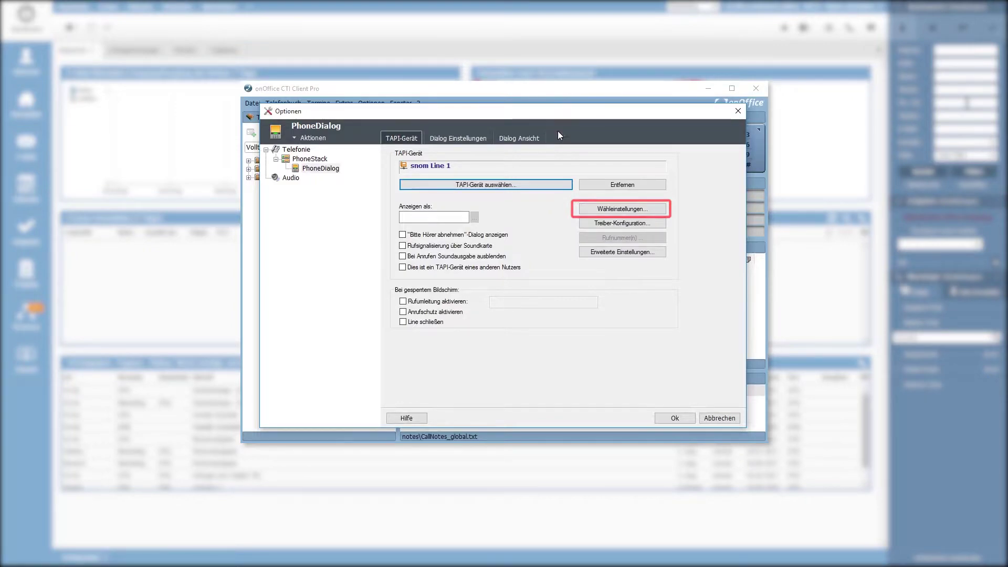
Open the dial settings of snom Line 1 and toggle automatic configuration of the outside-line prefix for the telephone system
click(618, 210)
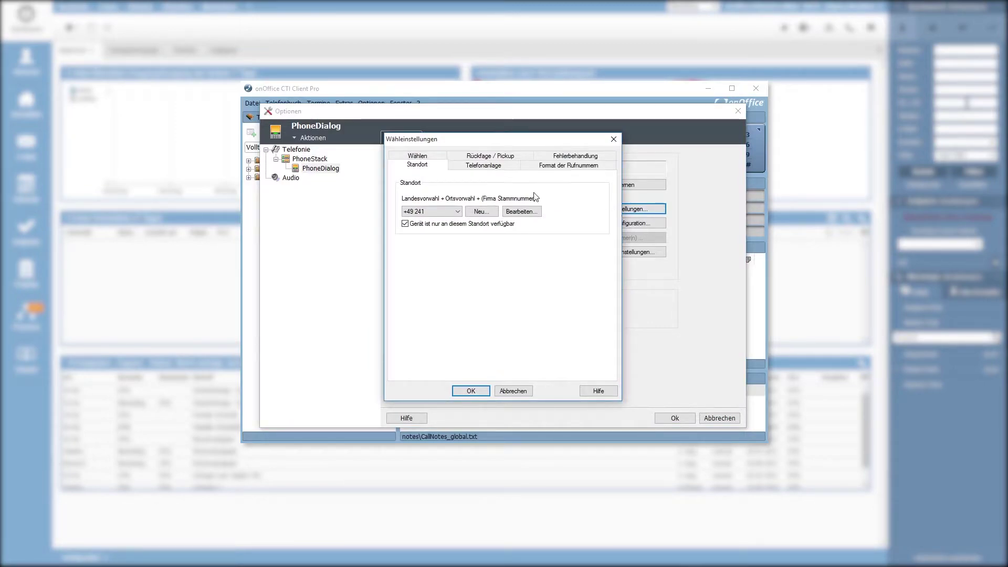
click(484, 167)
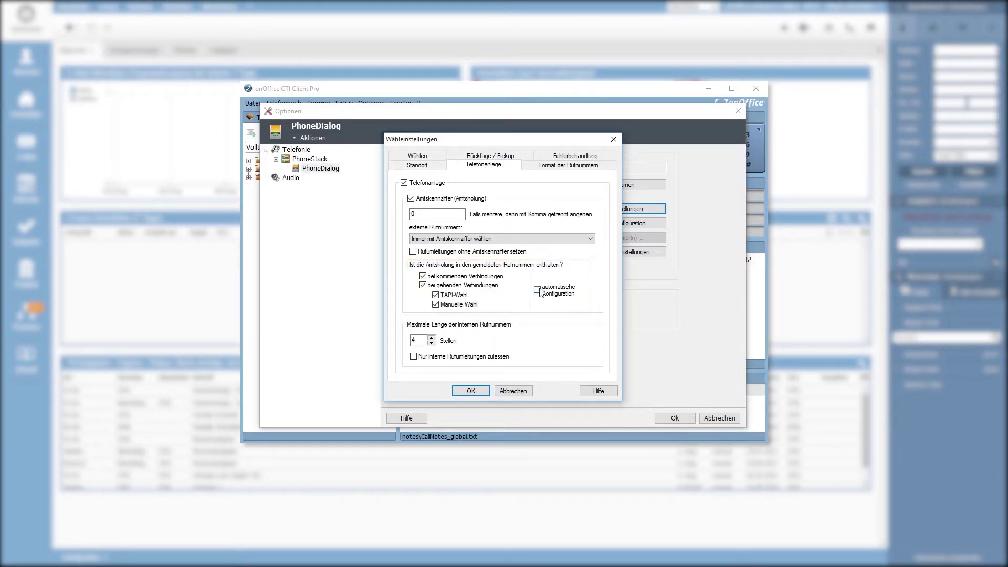
click(557, 292)
In the advanced number format settings, enable replacement of initial sequences with #0=>0,#1=>0,#2=>0,#3=>0 and accept the dial settings
click(559, 168)
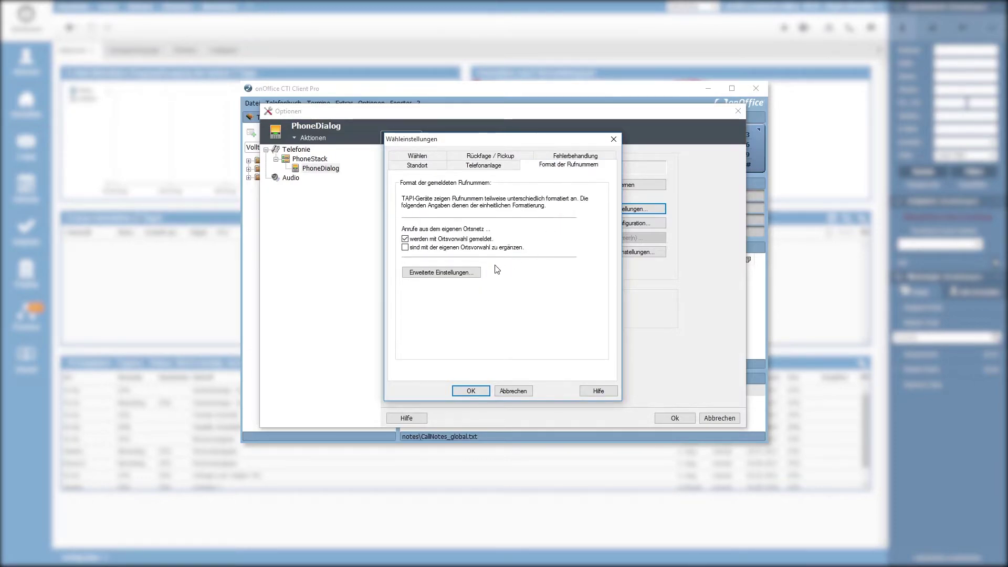
click(431, 272)
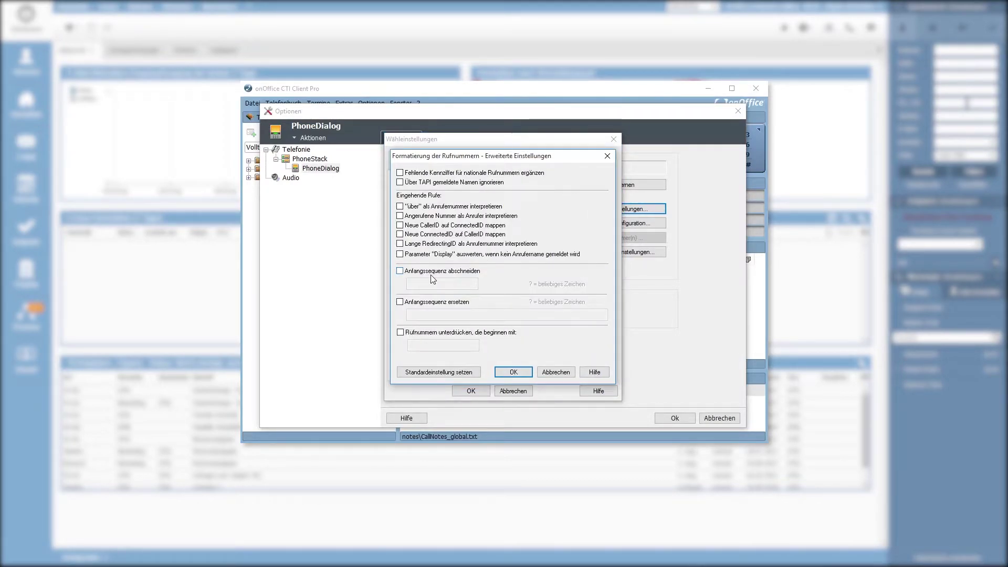
click(399, 302)
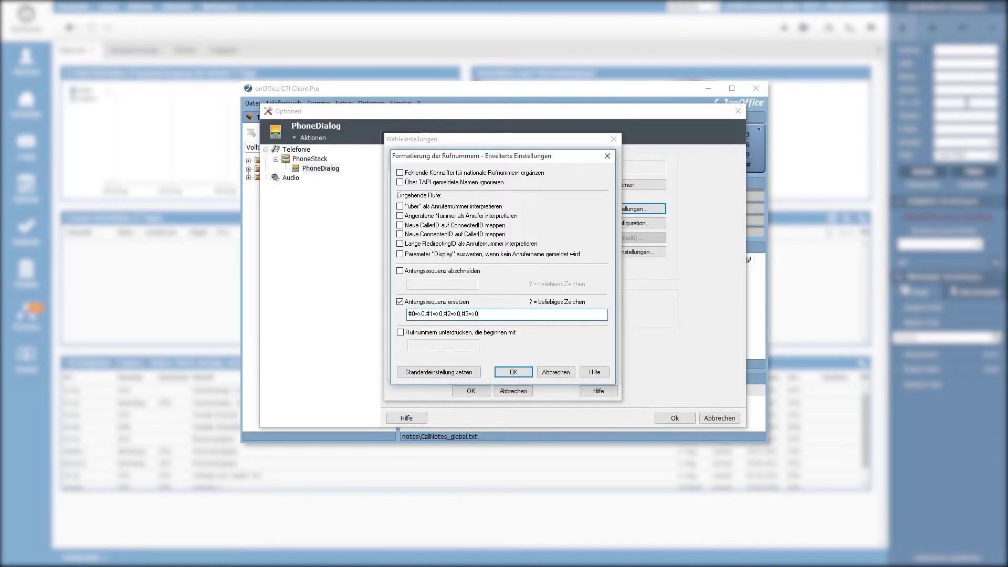
click(513, 372)
click(472, 391)
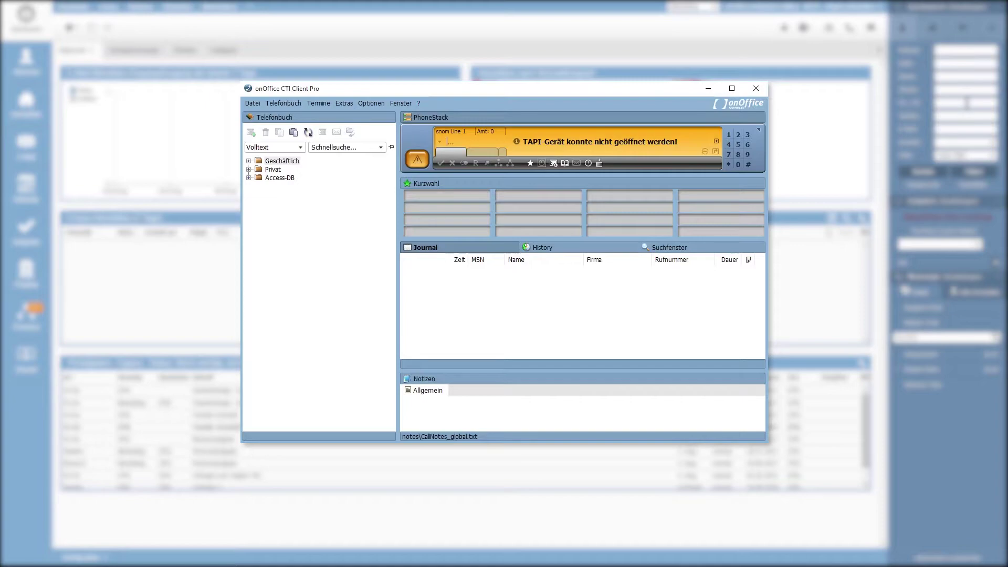
mouse_move(421, 170)
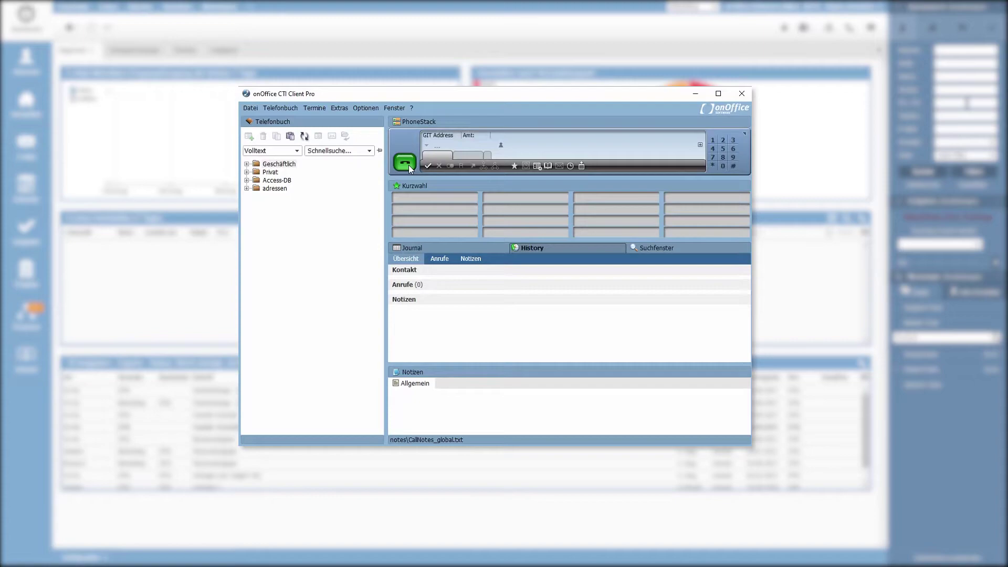
click(439, 145)
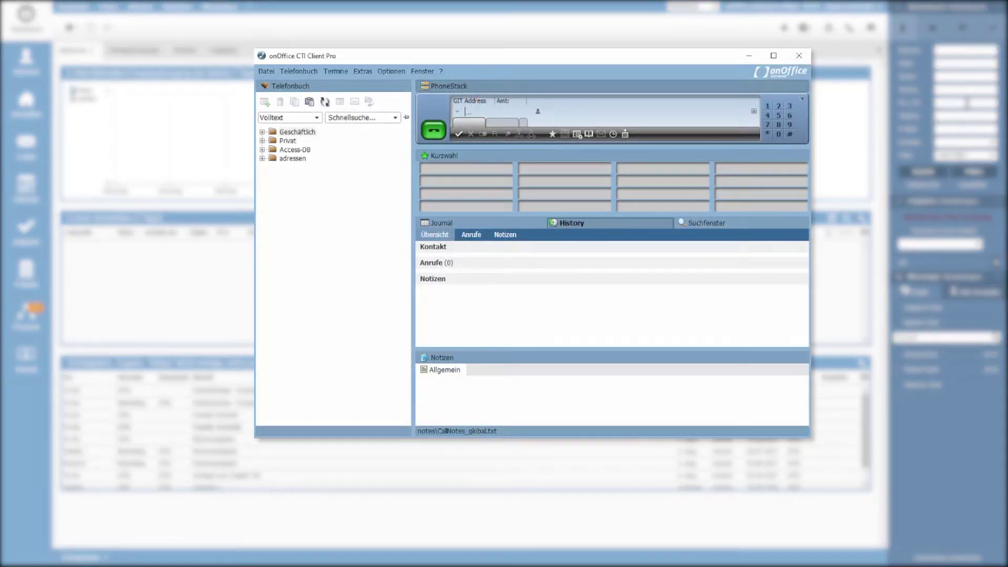
Edit the smart Aktion1 control sequence in the Interworking options and append the secret parameter to its URL
click(401, 73)
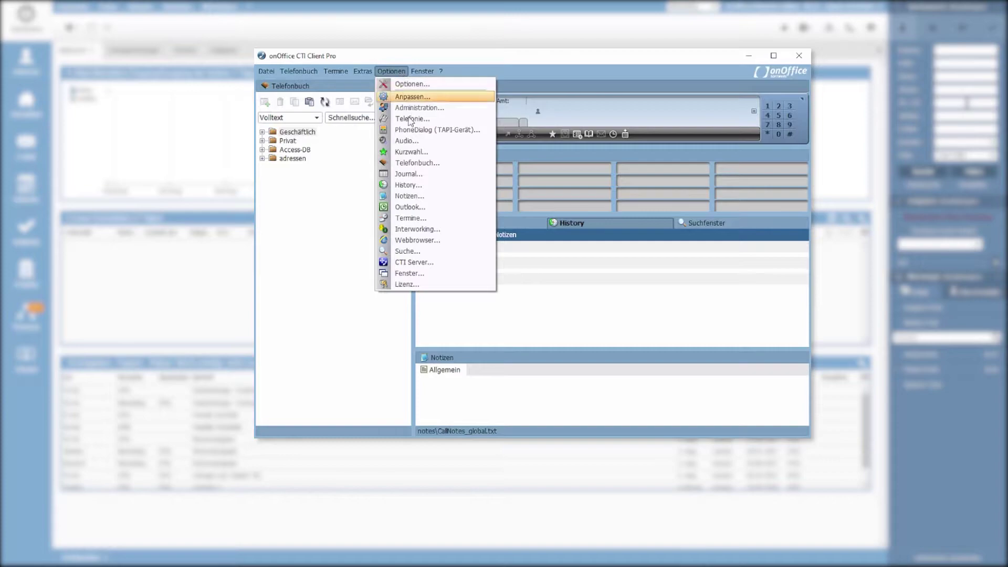
click(417, 229)
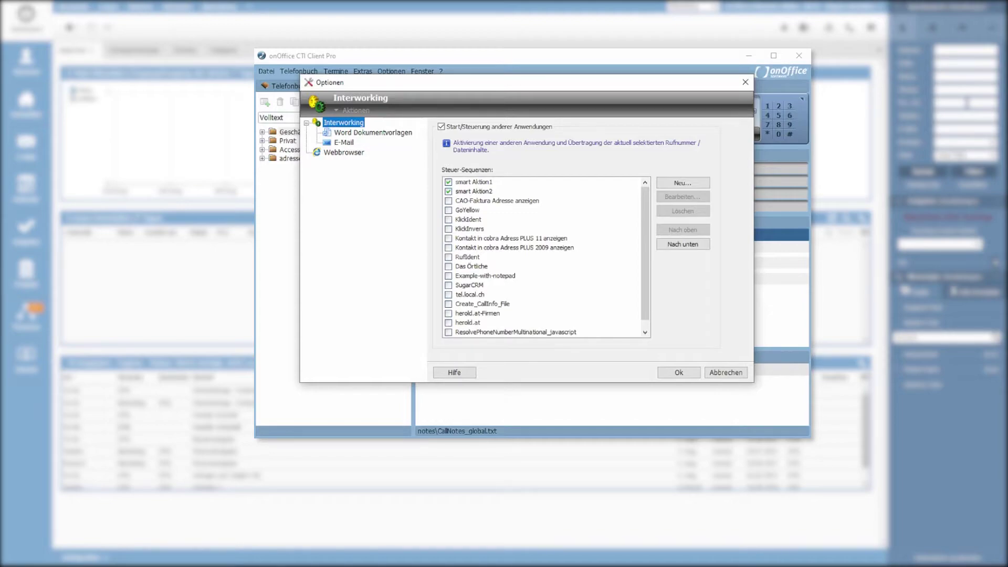
click(499, 185)
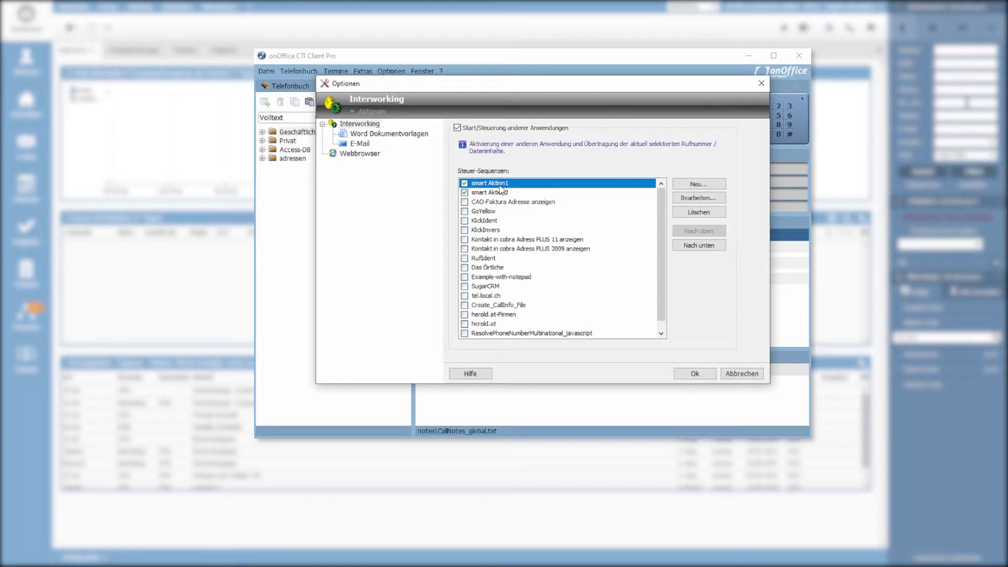
click(699, 198)
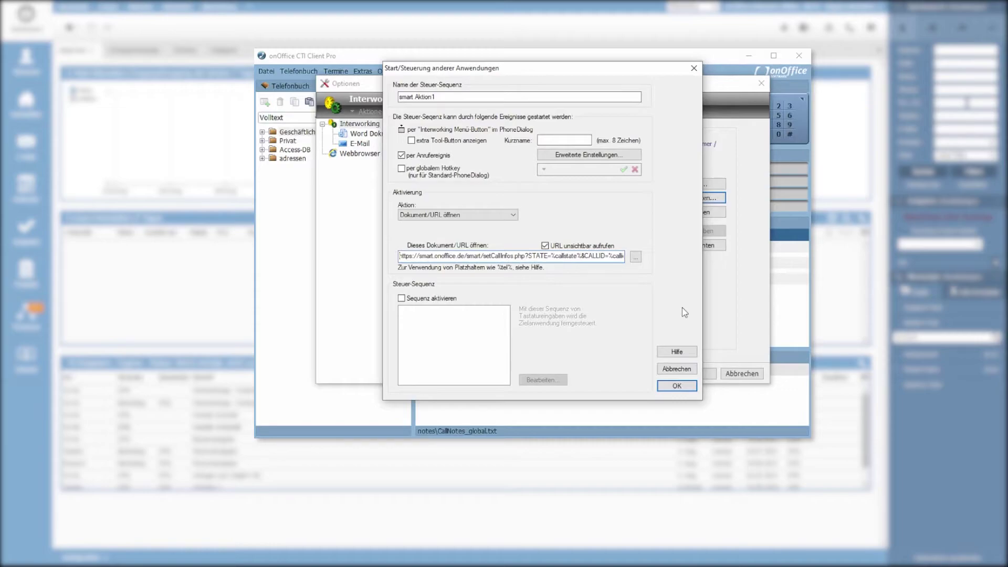
key(End)
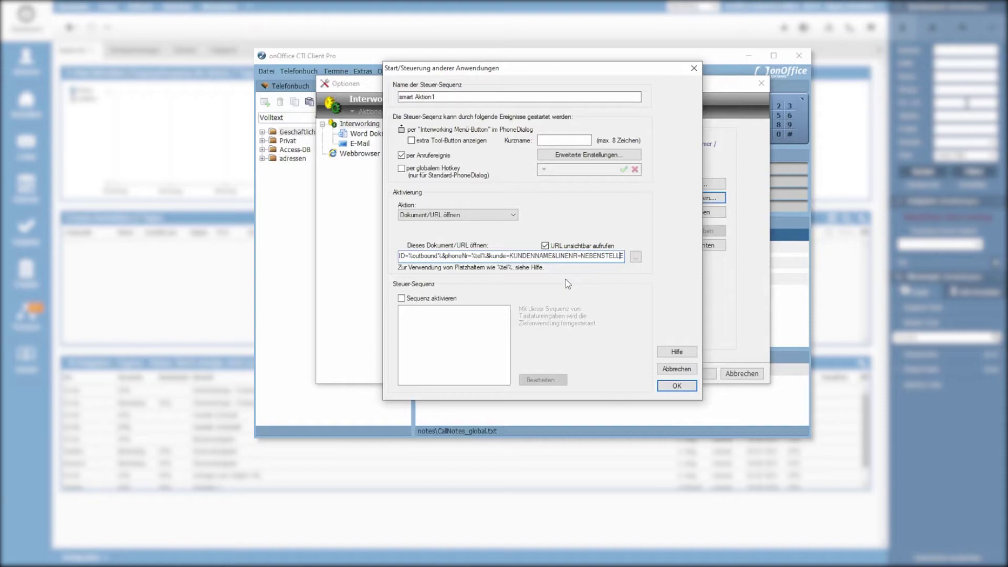
key(ctrl+v)
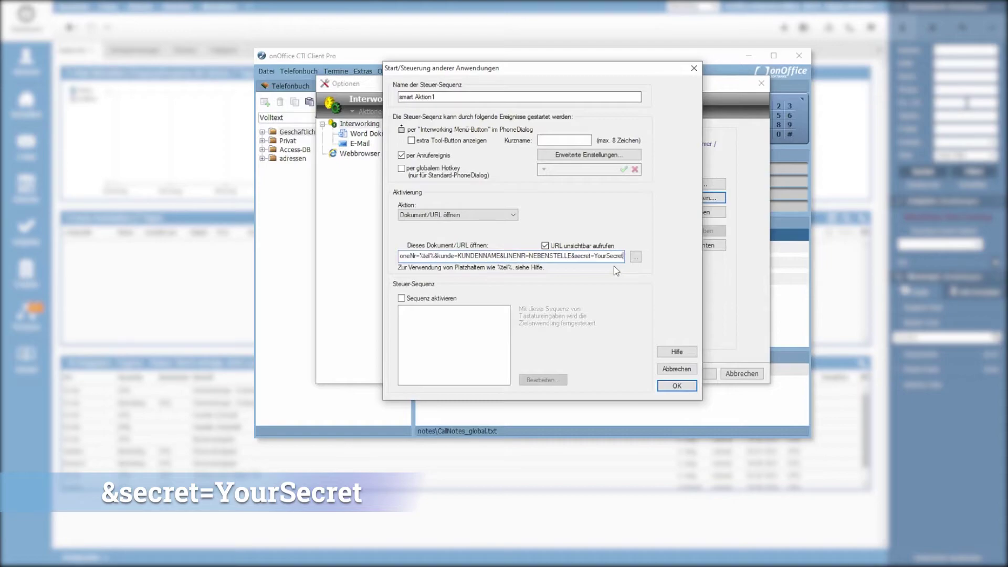
Check the advanced start conditions of smart Aktion1 and accept the control sequence
click(587, 155)
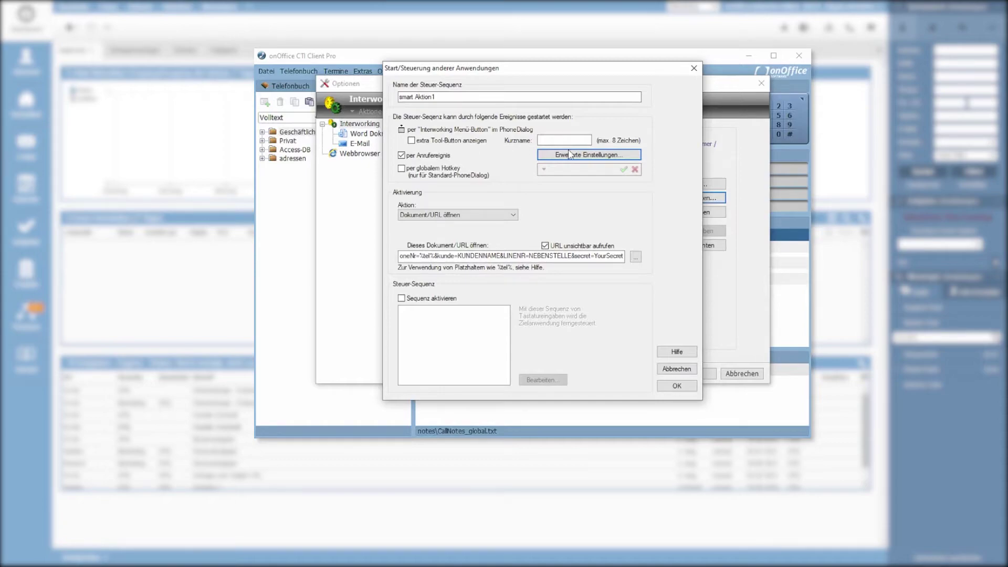
click(608, 156)
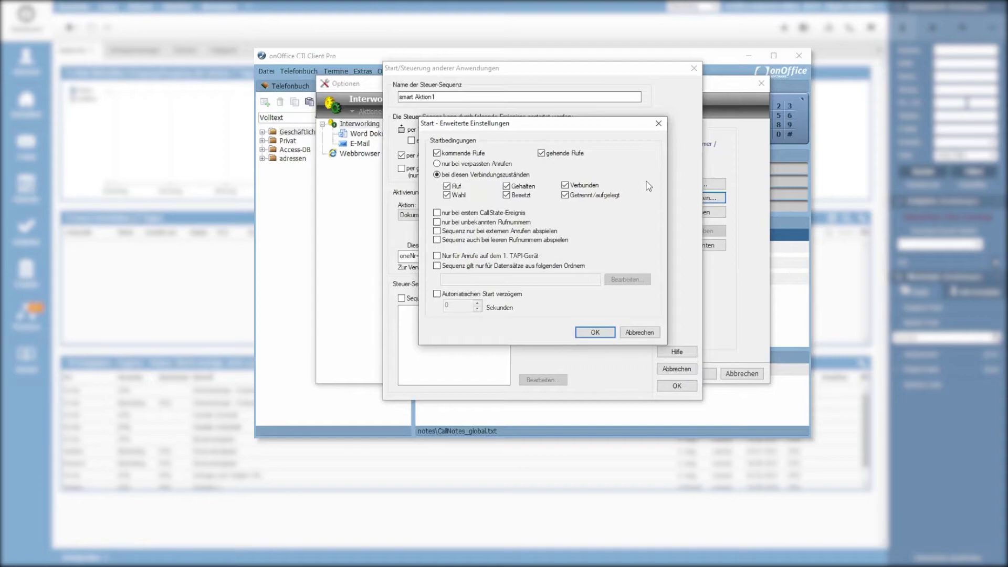
key(Return)
key(Return)
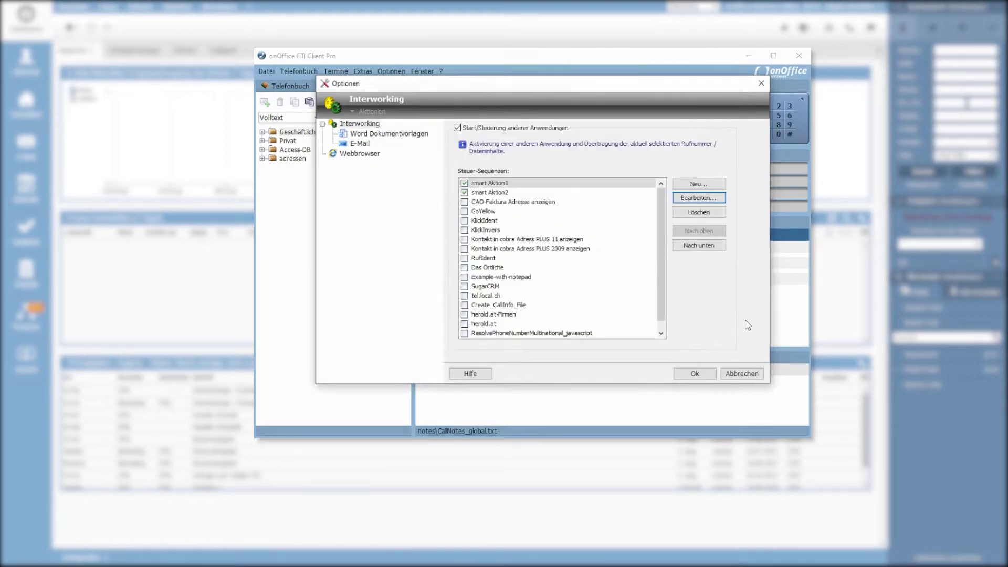
Open smart Aktion2 for editing, inspect its full URL and open its advanced start settings
click(494, 193)
click(678, 200)
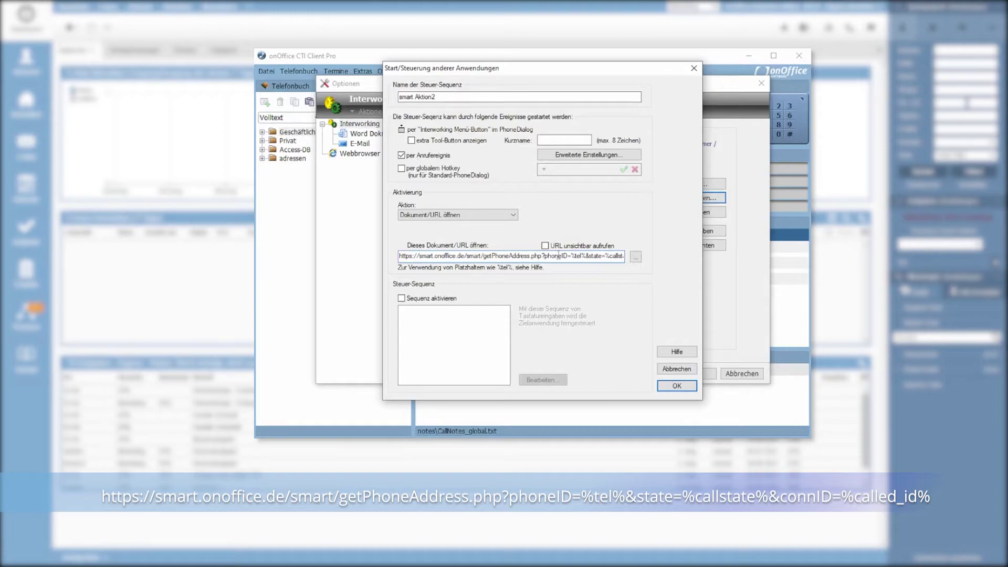
key(End)
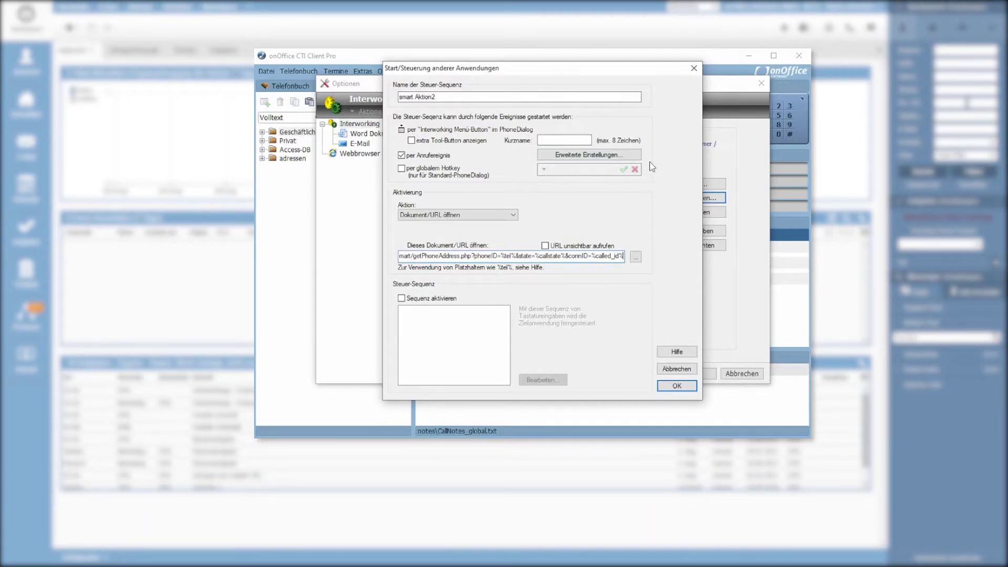
click(630, 155)
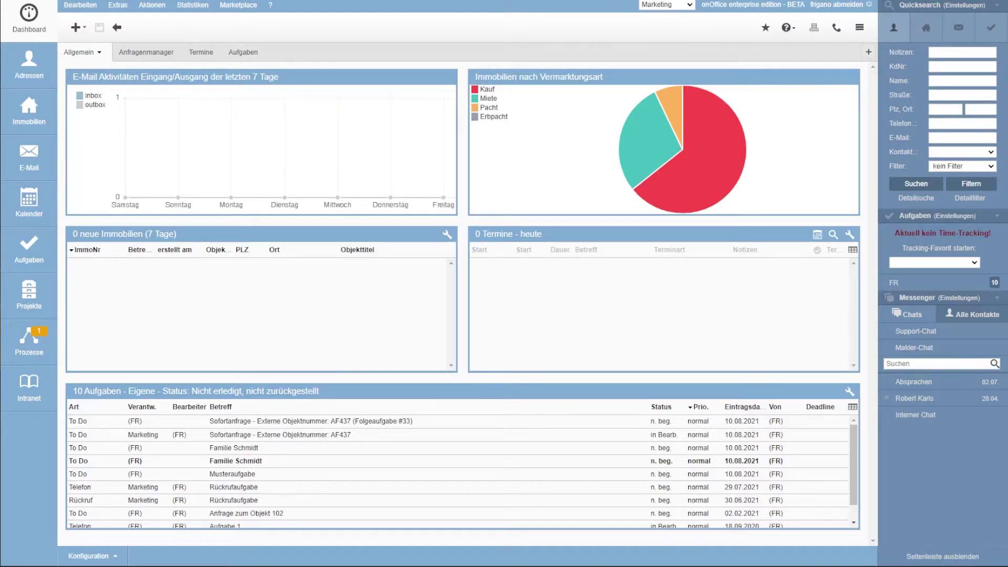
Switch to onOffice enterprise and open the telephony settings of the logged-in user's record from user management
click(118, 5)
mouse_move(152, 165)
click(230, 180)
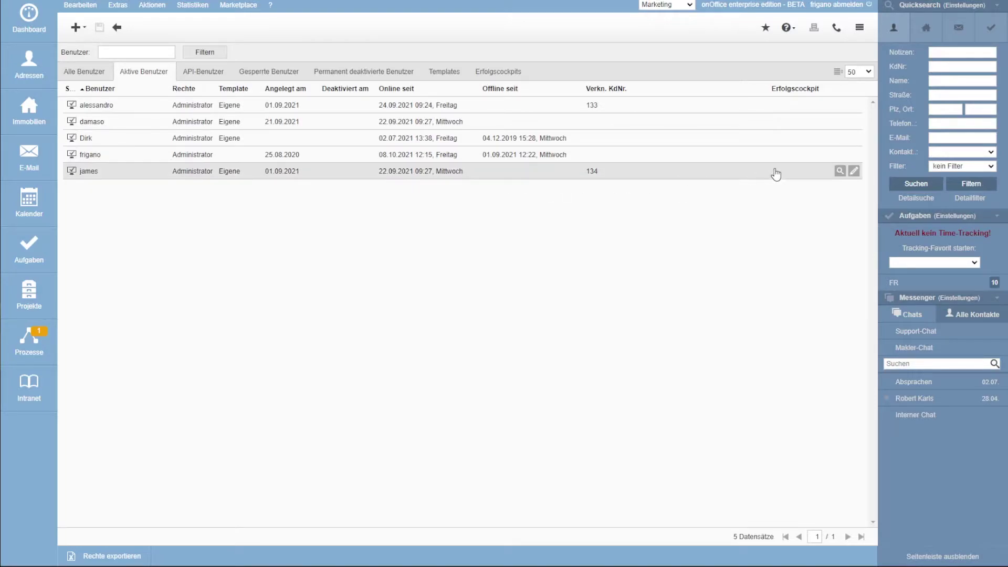
click(854, 154)
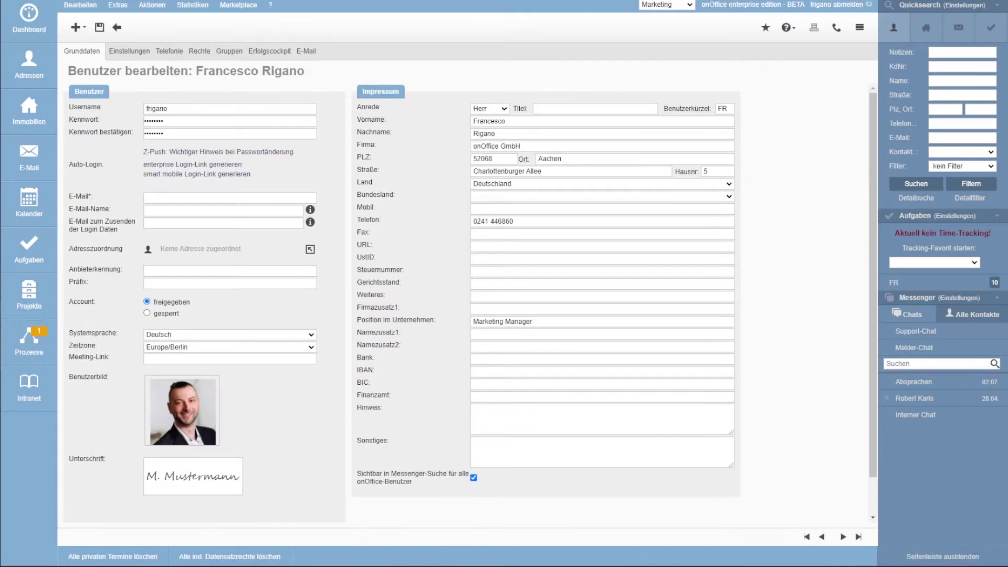
click(167, 52)
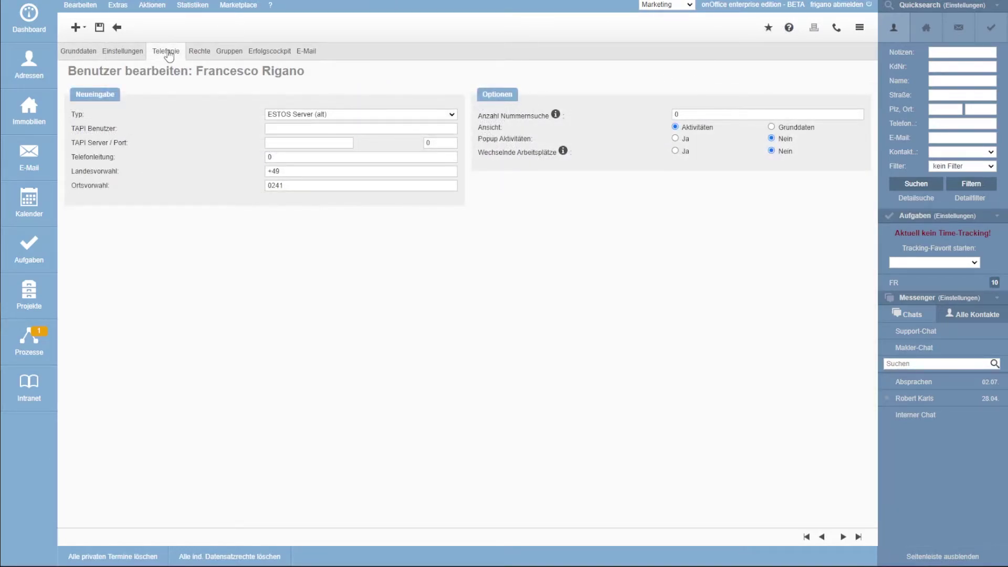
Set the user's telephony type to nfon (neu) with Hardphone, the view to Grunddaten and popup activities to Ja
click(298, 116)
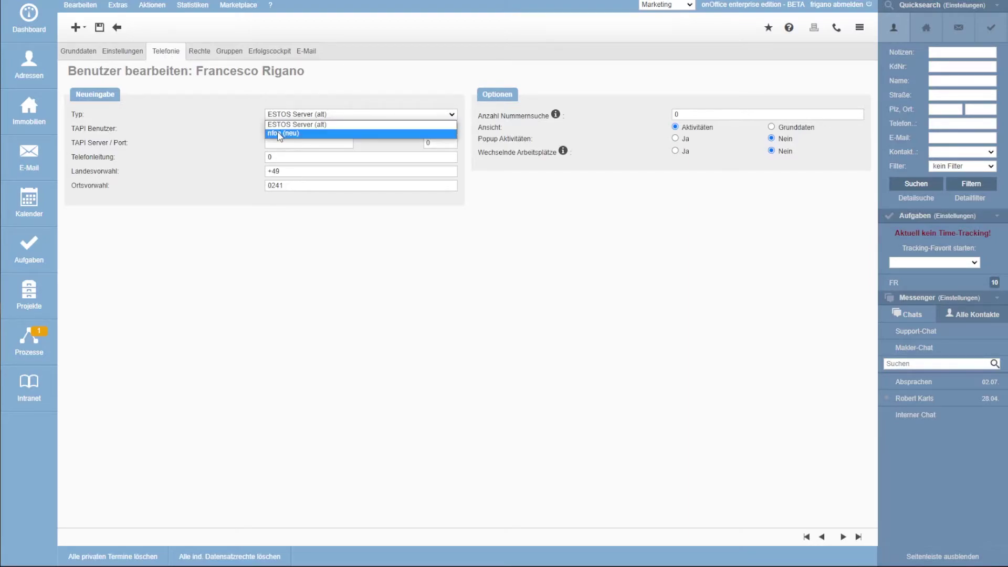
click(282, 134)
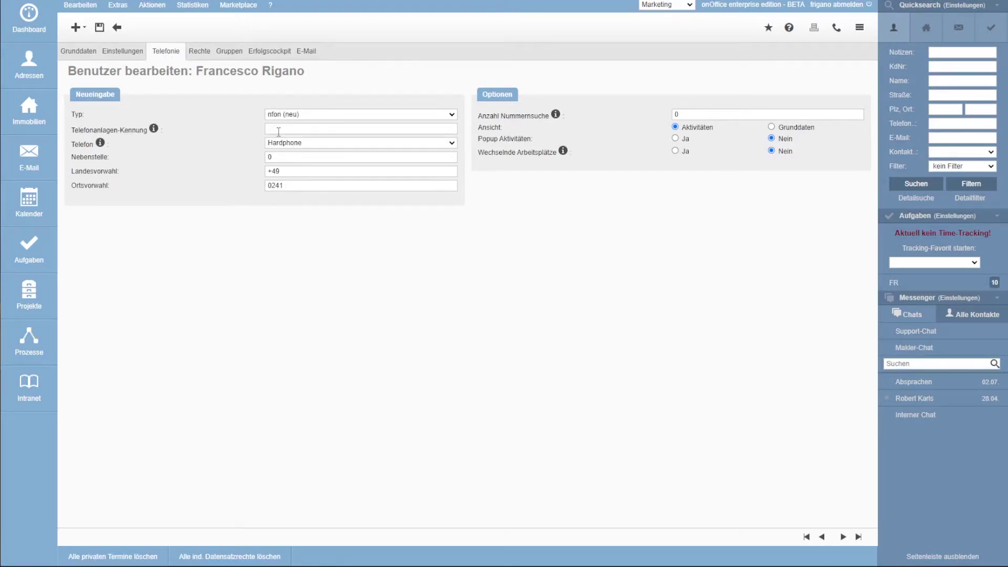
click(322, 148)
click(322, 151)
click(770, 126)
click(675, 138)
Activate encryption of the telephone module under Telefonie in the general basic settings
click(118, 5)
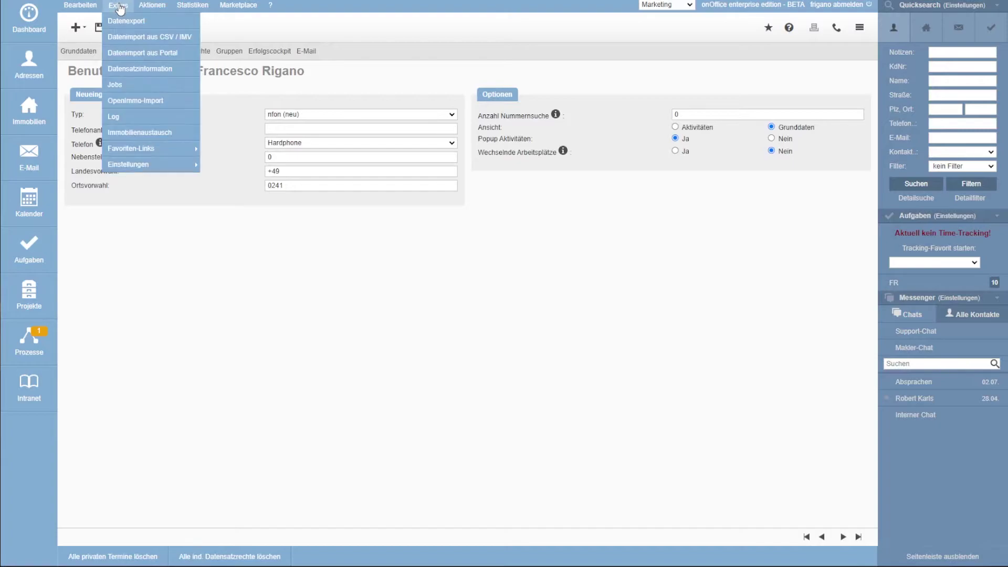
mouse_move(142, 168)
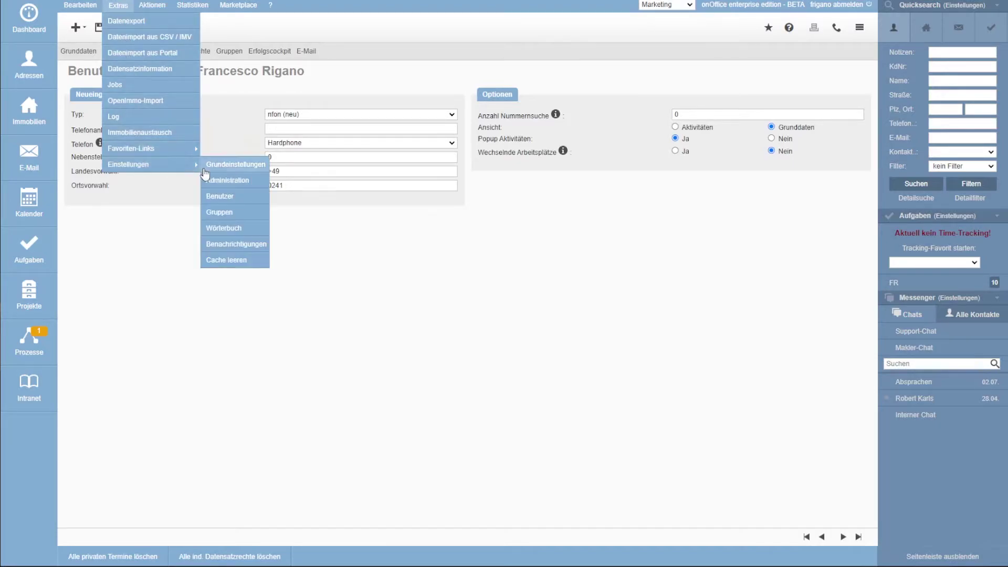
click(230, 165)
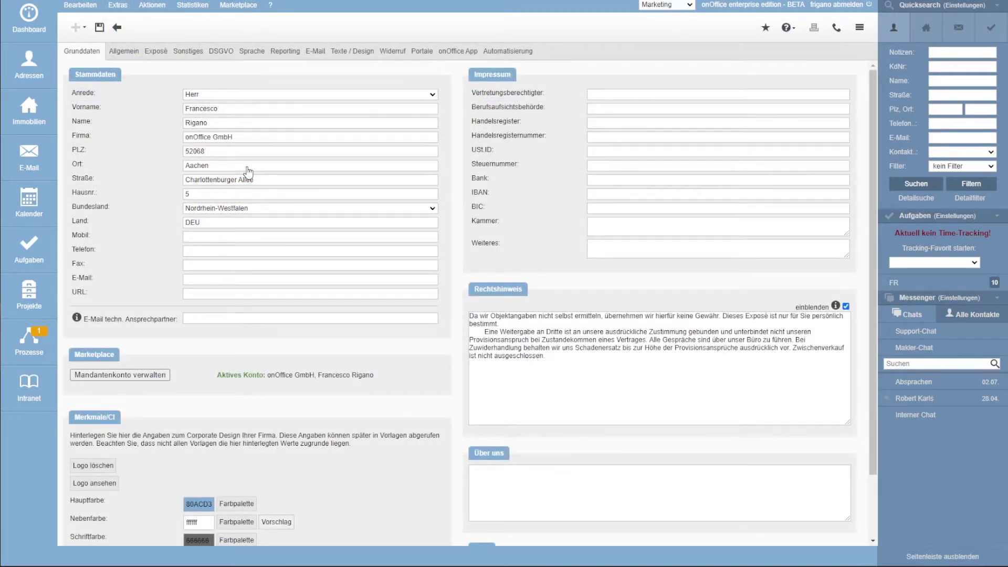
click(129, 55)
scroll(210, 206, down, 15)
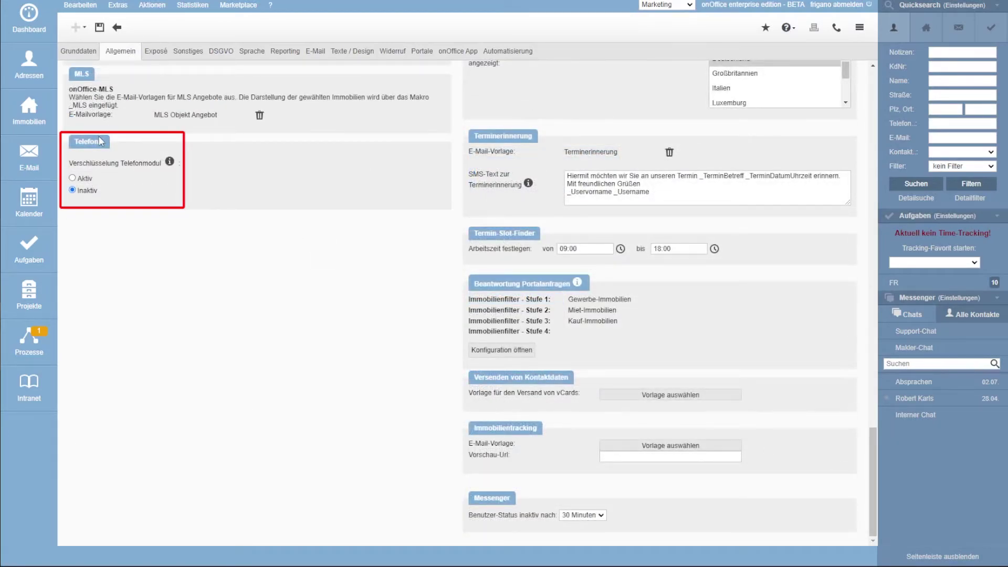
click(73, 177)
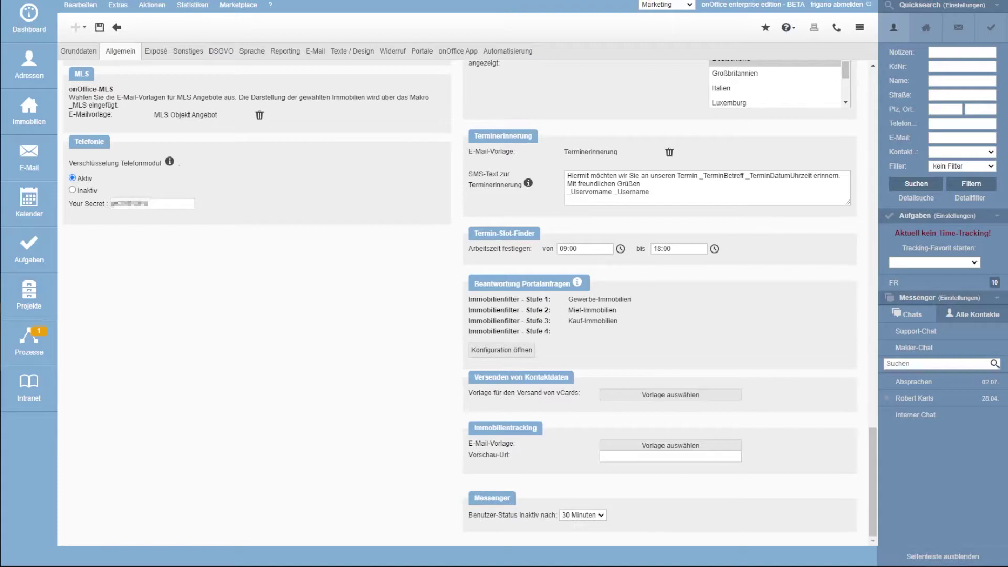
Open a contact's address record and show the phone numbers available for calling
click(28, 63)
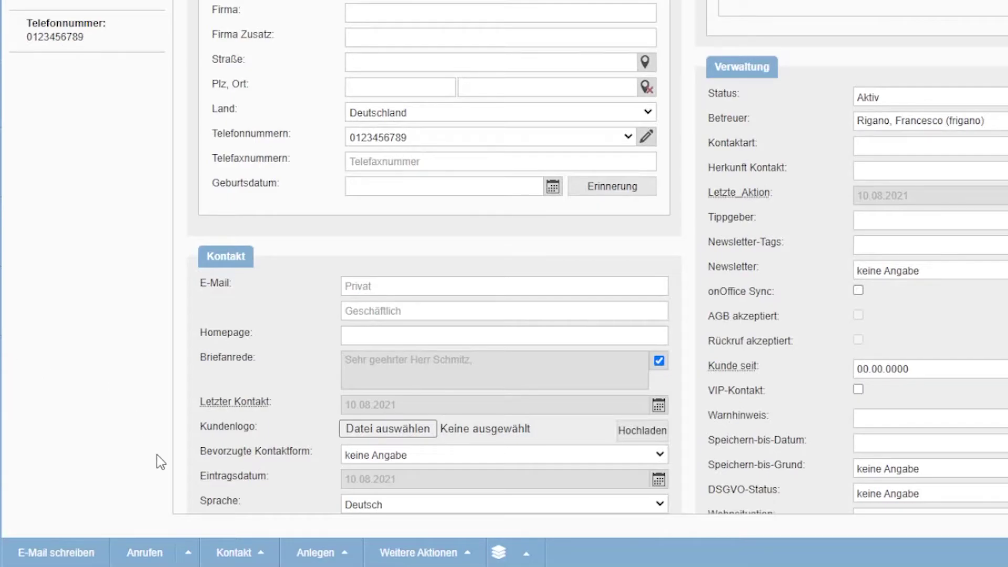
click(188, 553)
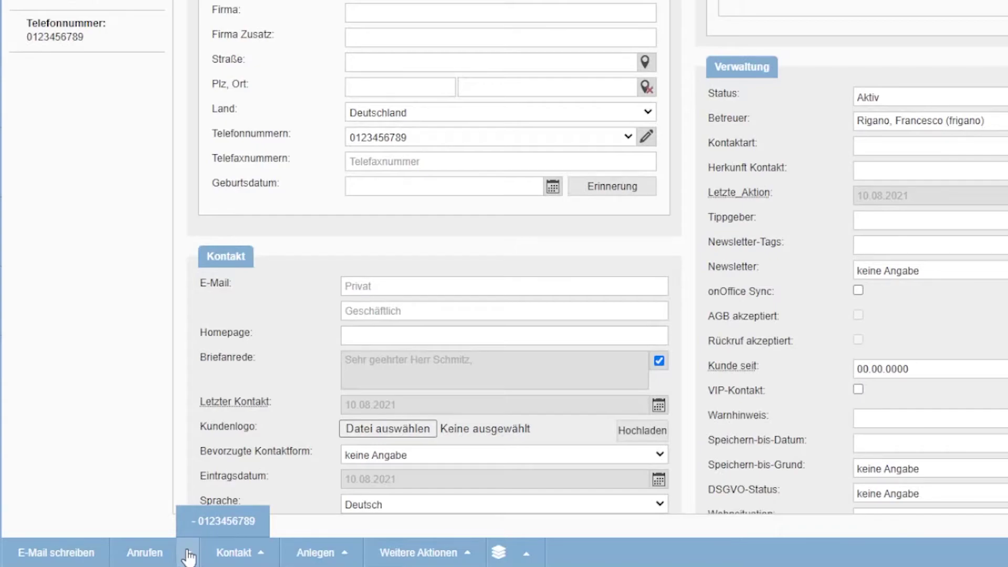
click(188, 554)
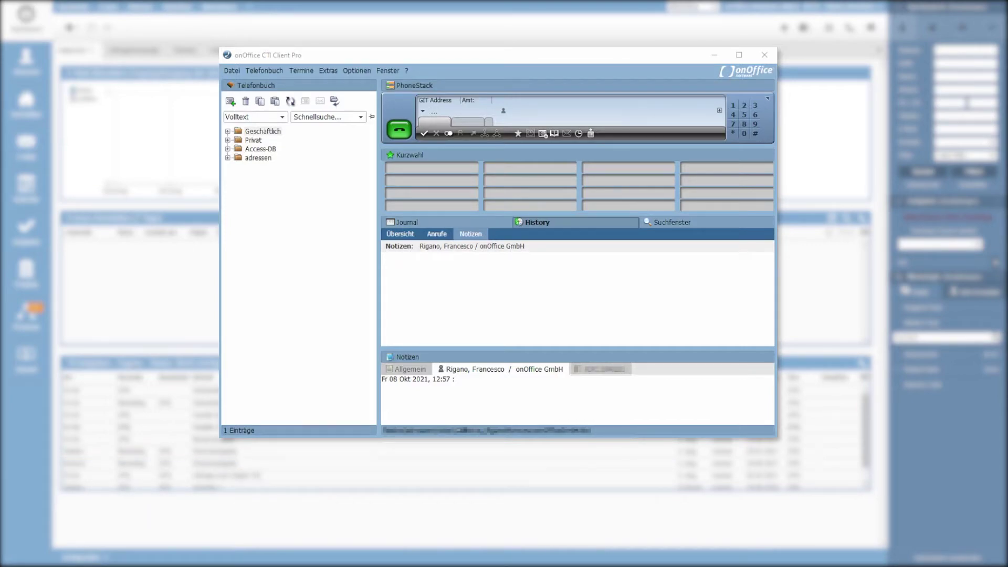
Open the CTI Client's extended phone number formatting in the TAPI device's dialling settings and check the leading-sequence replacement #0=>0,#1=>0,#2=>0,#3=>0
click(356, 71)
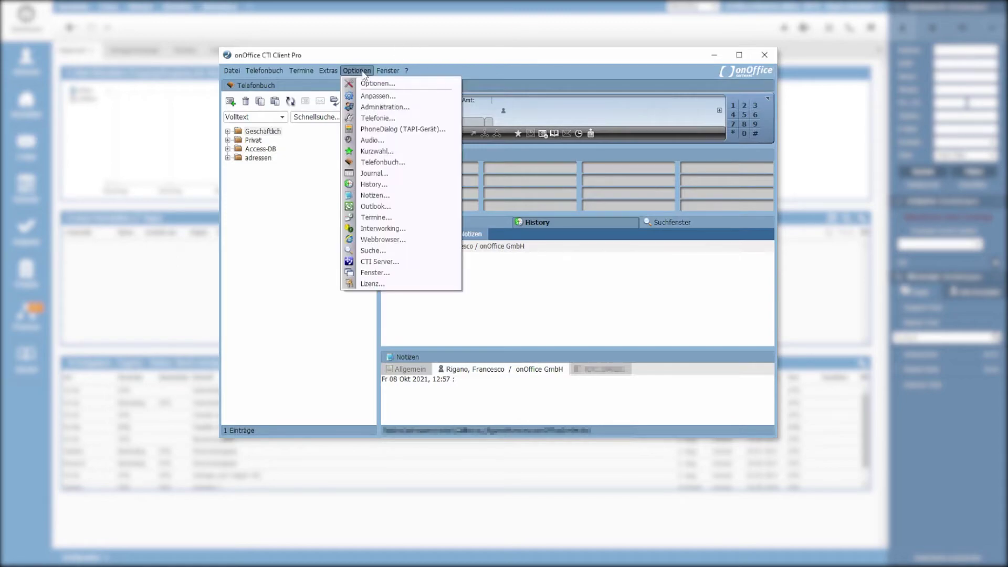
click(387, 118)
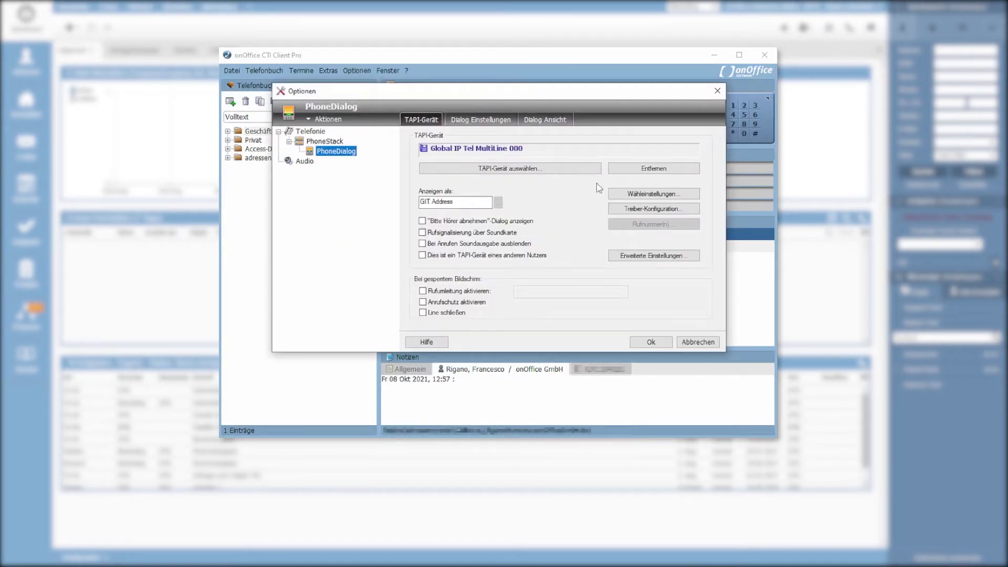
click(649, 195)
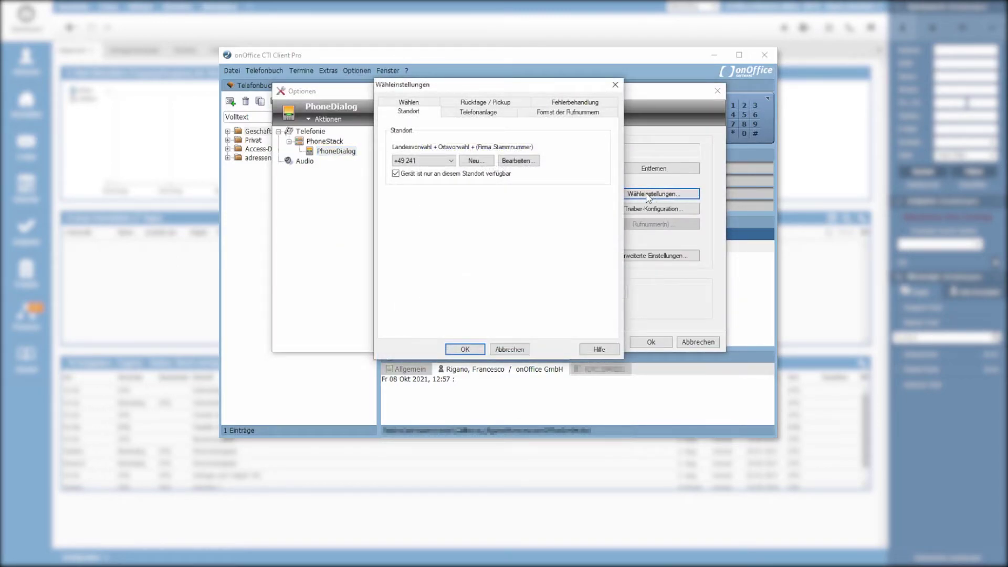
click(588, 113)
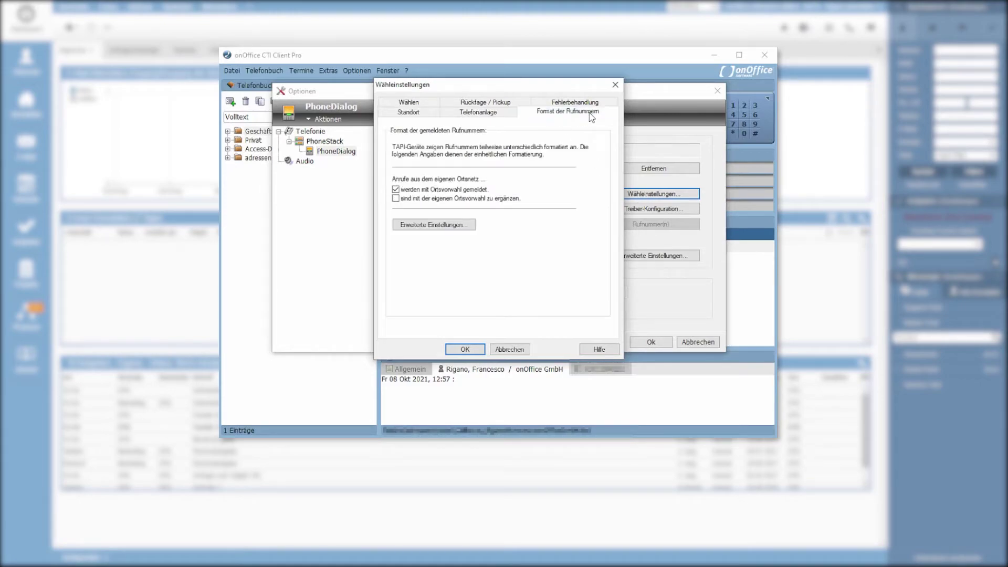
click(424, 226)
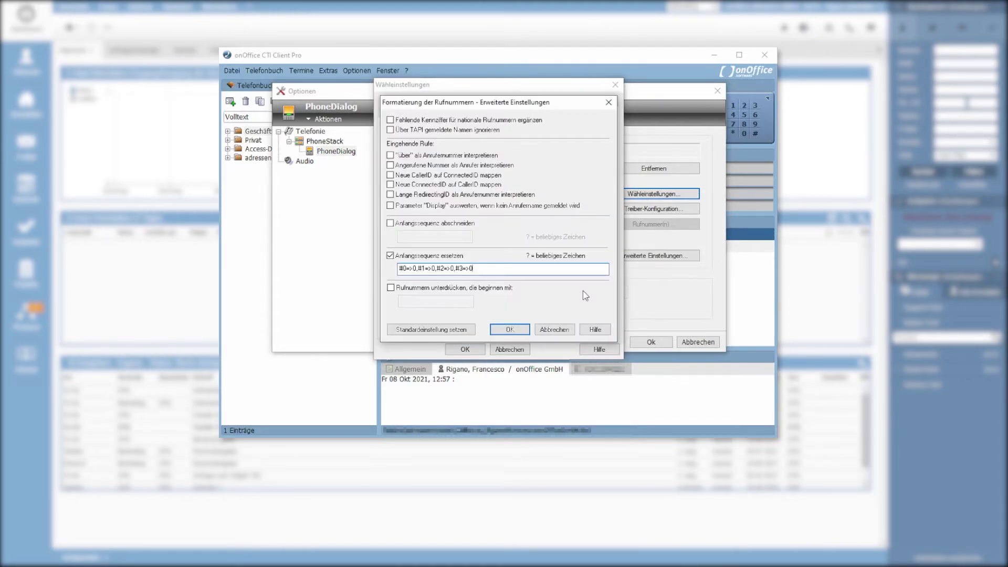
click(702, 166)
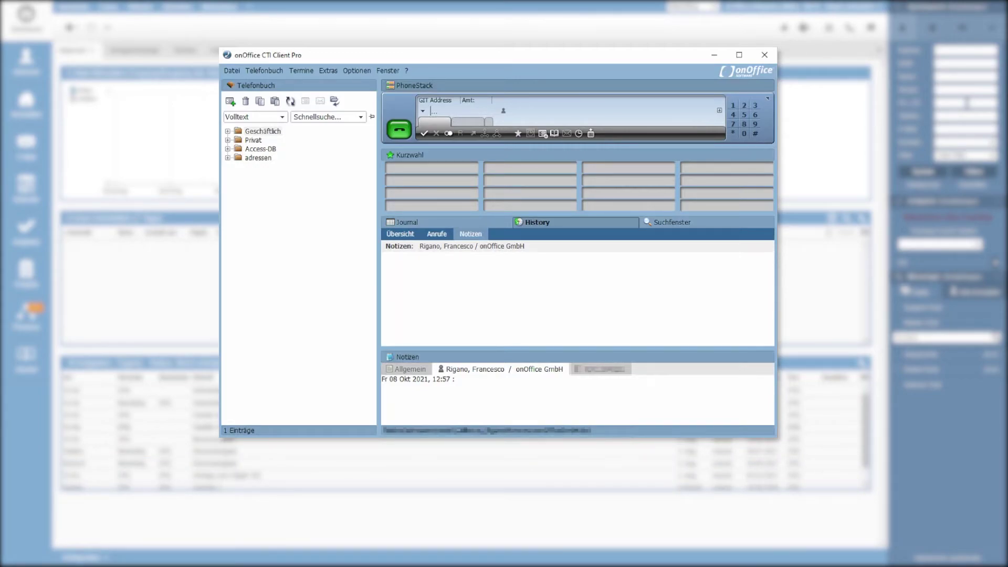
Restart the CTI Client application
click(232, 71)
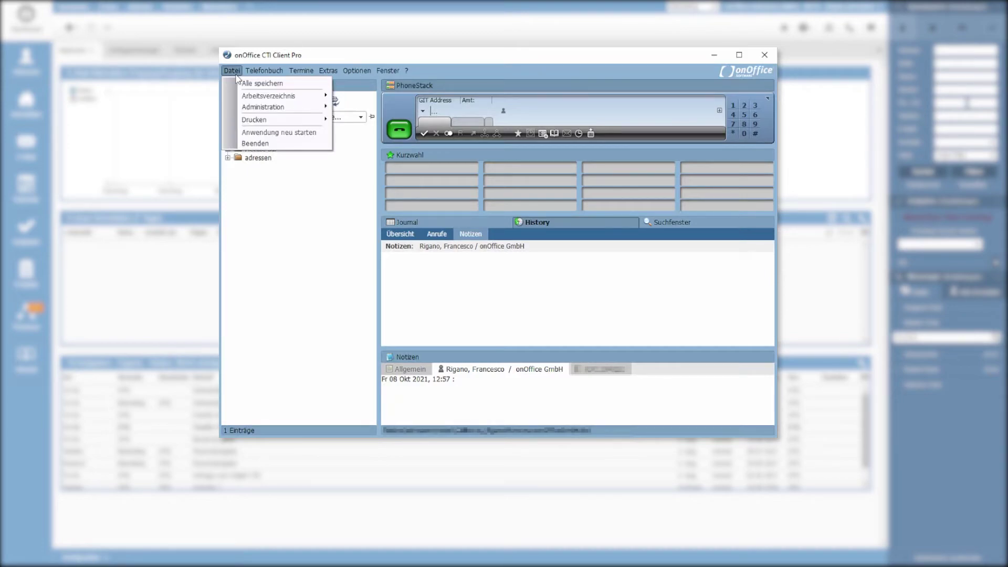
click(302, 137)
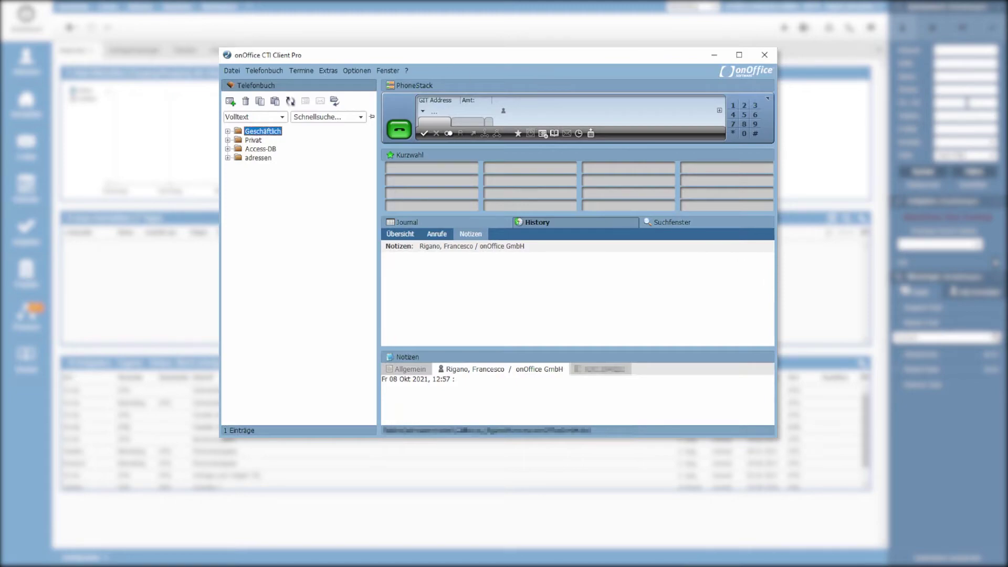
Open the smart Aktion2 control sequence in the Interworking options, check the %called_id% placeholder at the end of its URL and confirm
click(357, 71)
click(383, 228)
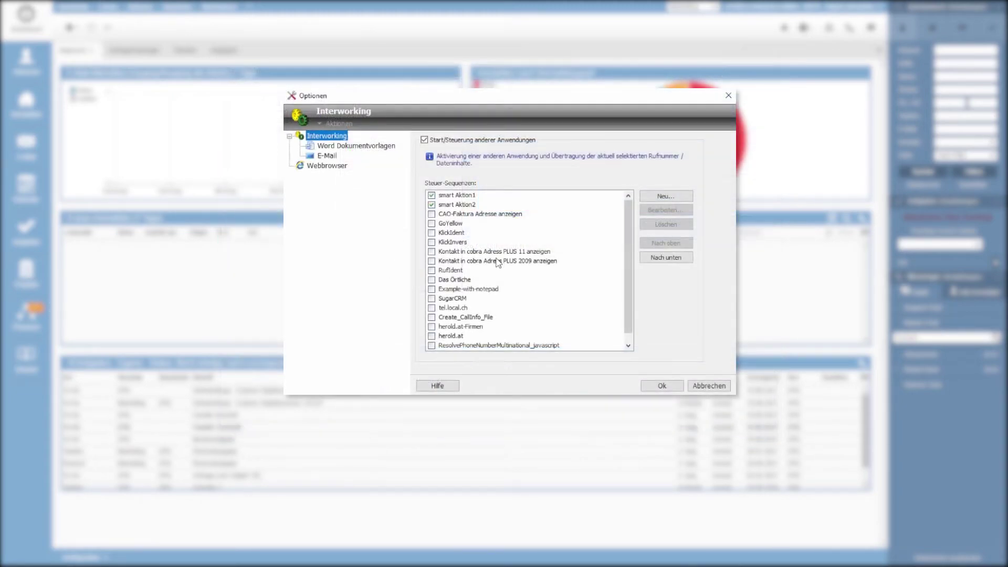
click(469, 205)
click(665, 210)
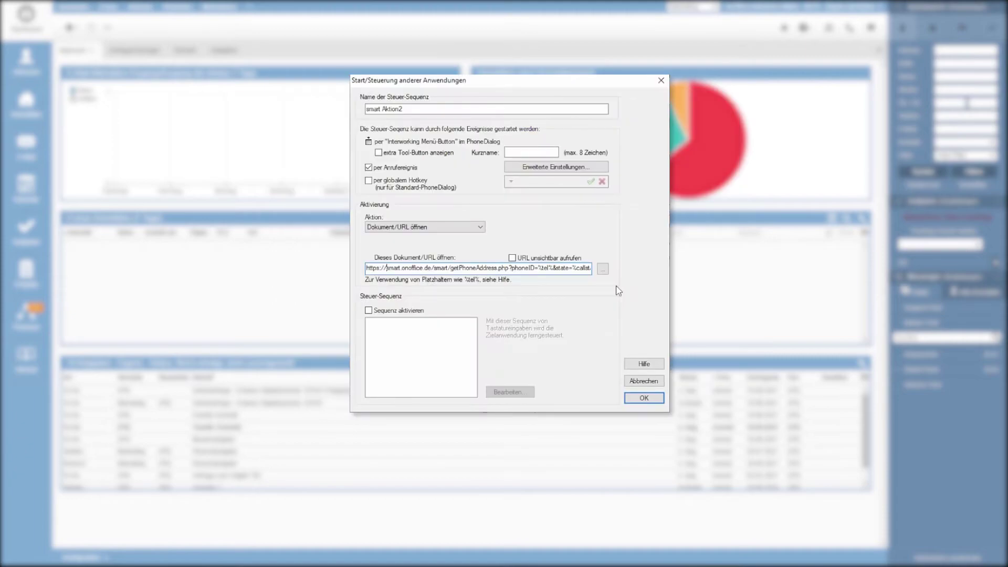
click(561, 271)
key(End)
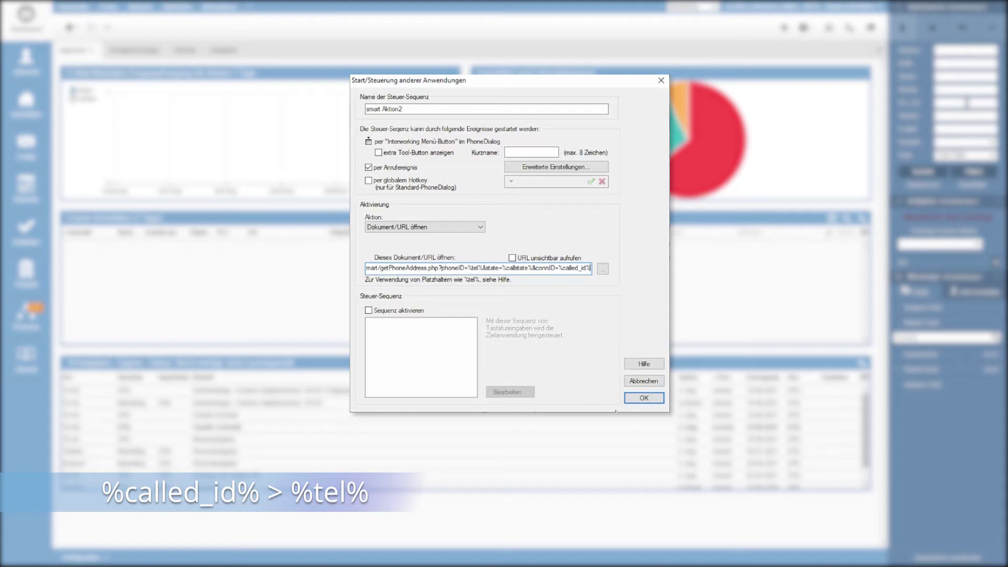
click(644, 398)
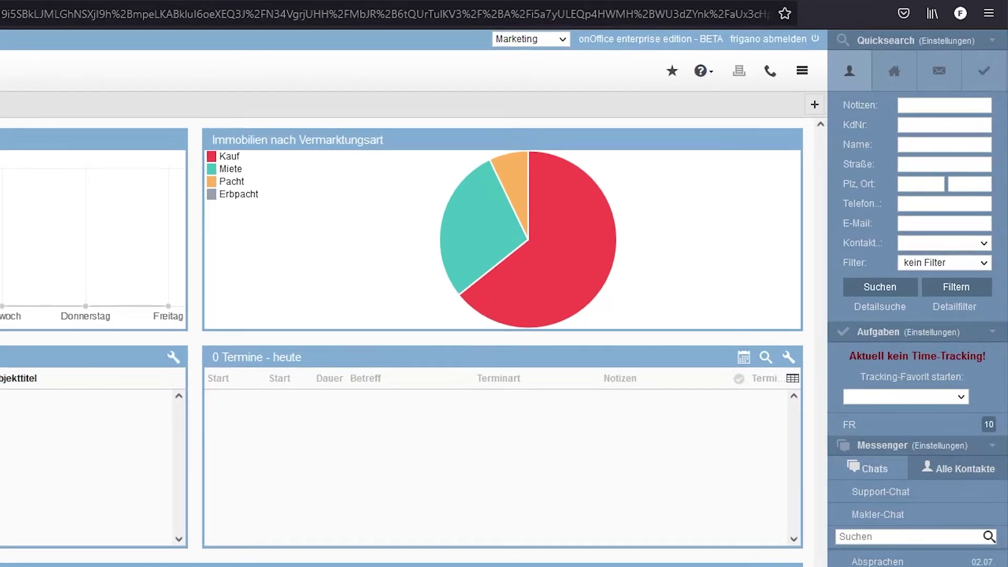
Switch to Firefox and search its settings for the pop-up options and for "standard"
click(986, 15)
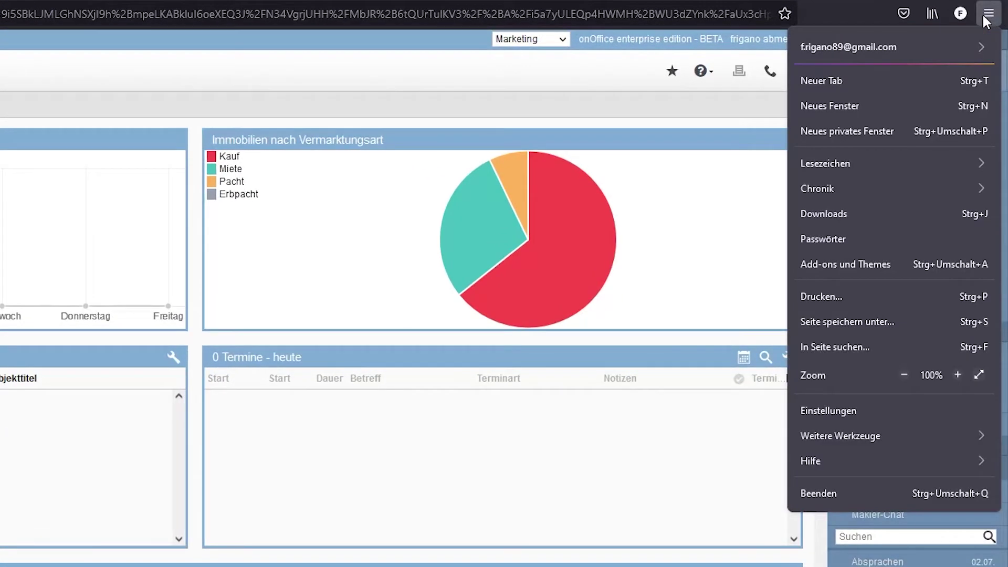
click(828, 410)
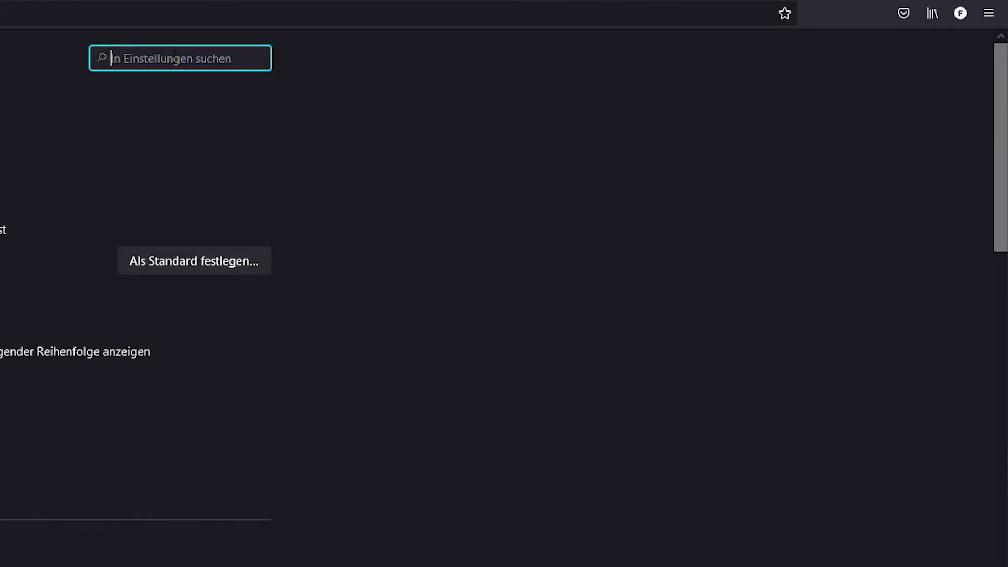
text(pop-up)
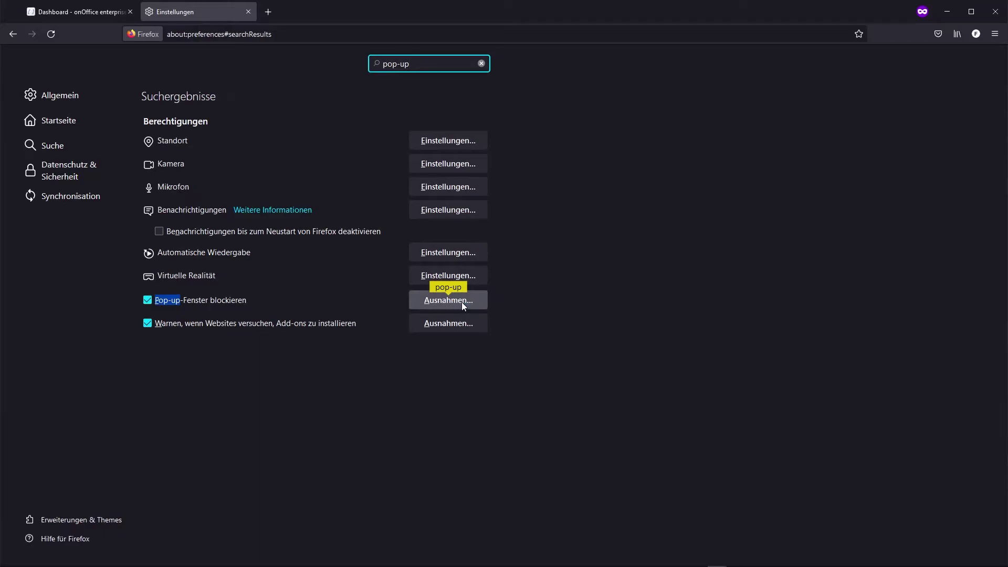
key(ctrl+a)
text(standard)
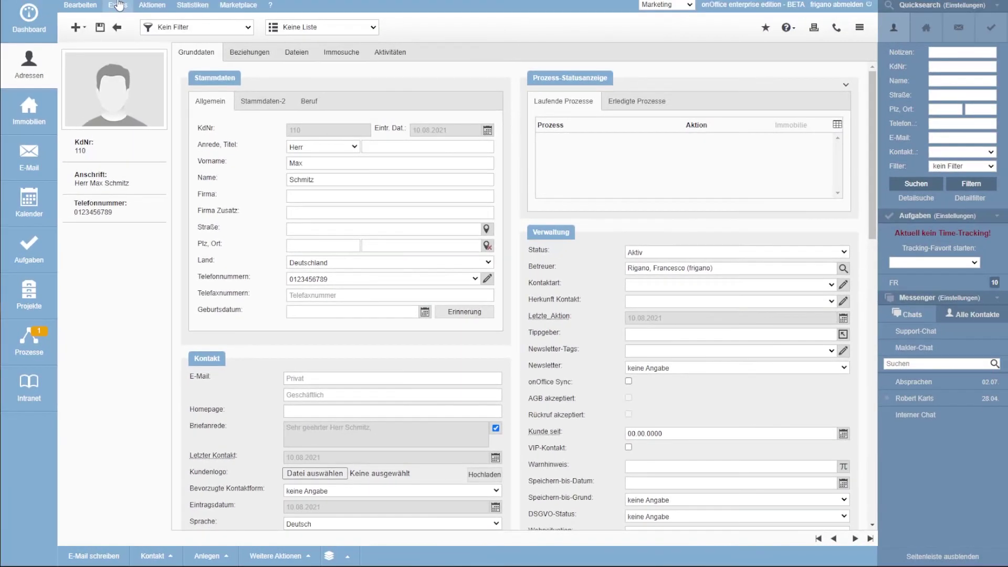
Switch to onOffice enterprise, open the user's telephony settings from user management and look at the telephony type selection
click(116, 7)
mouse_move(158, 149)
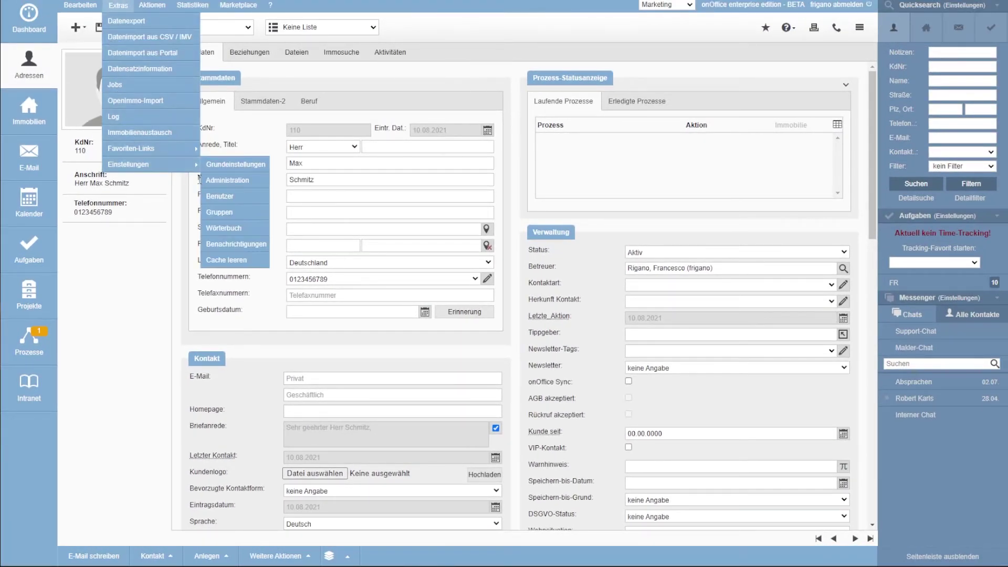
click(225, 202)
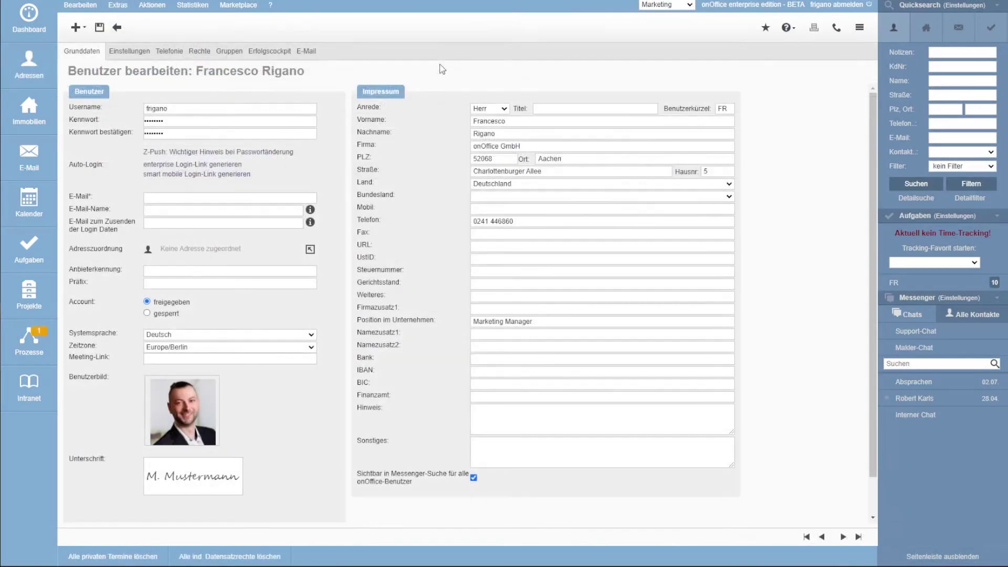
click(169, 51)
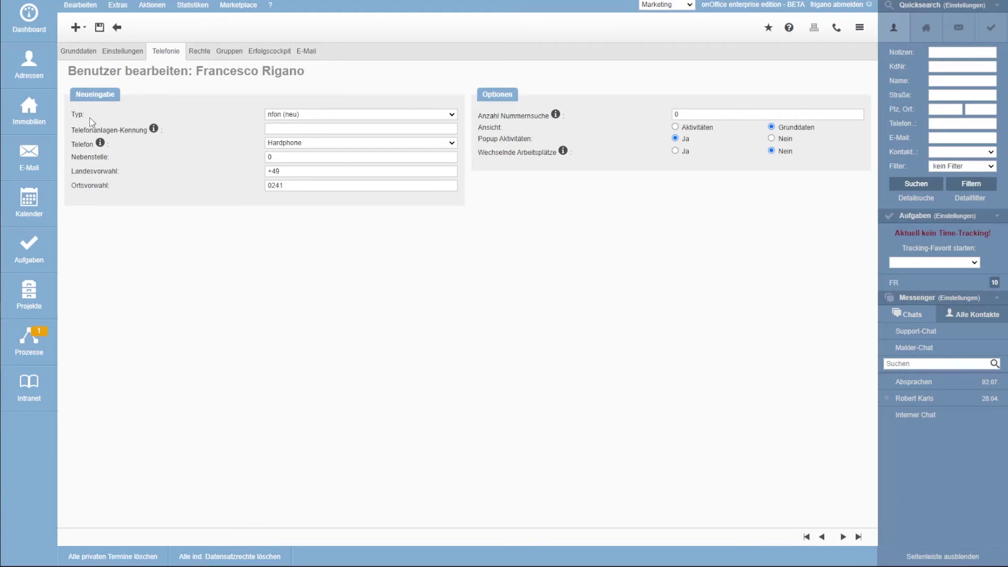
click(302, 116)
click(303, 116)
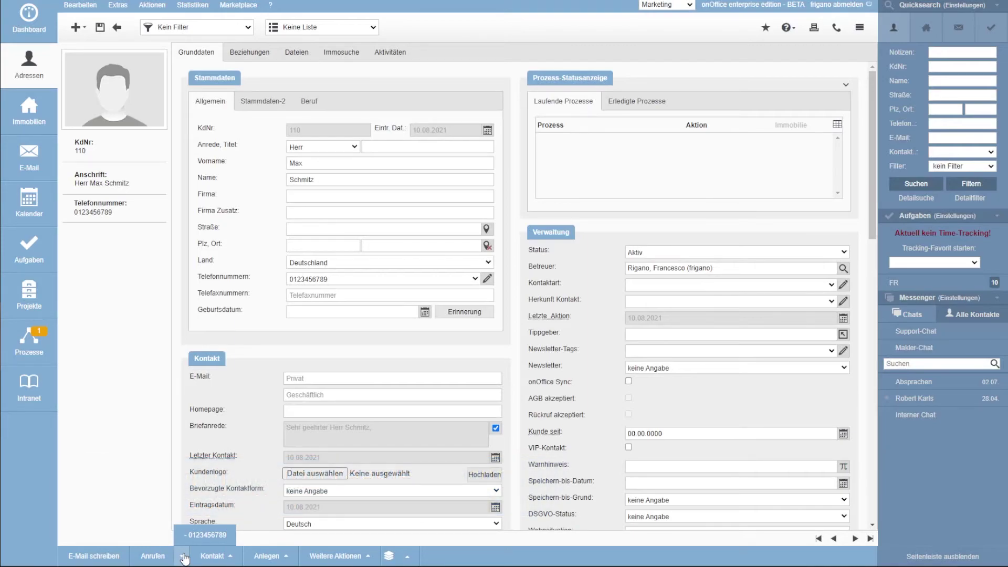
Start a call to the phone number in the contact's address record and cancel the choice of application for the link
click(183, 558)
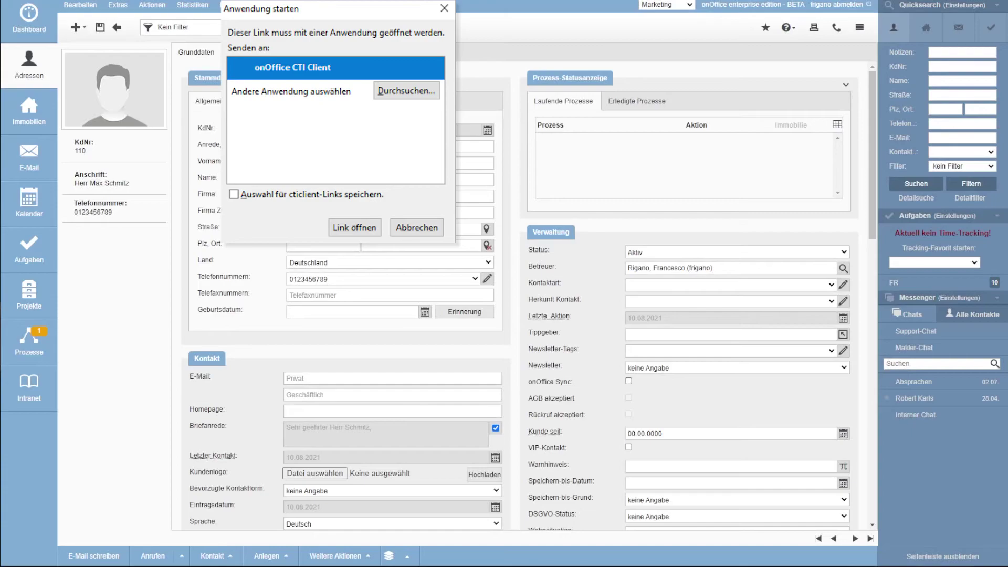
key(Escape)
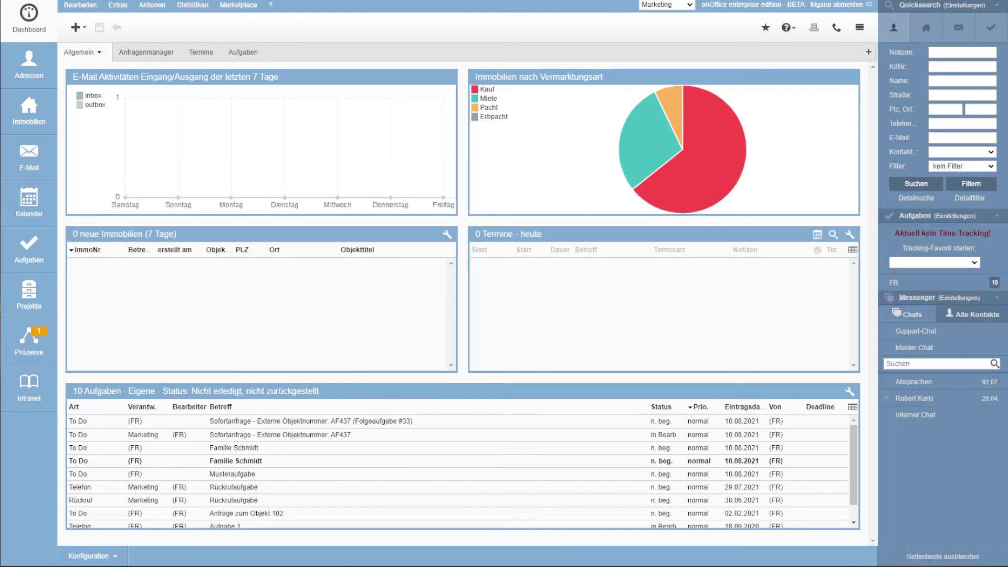
Open the CSV-Export configuration under Automatisierung in the basic settings and expand the Adressen export options
click(118, 5)
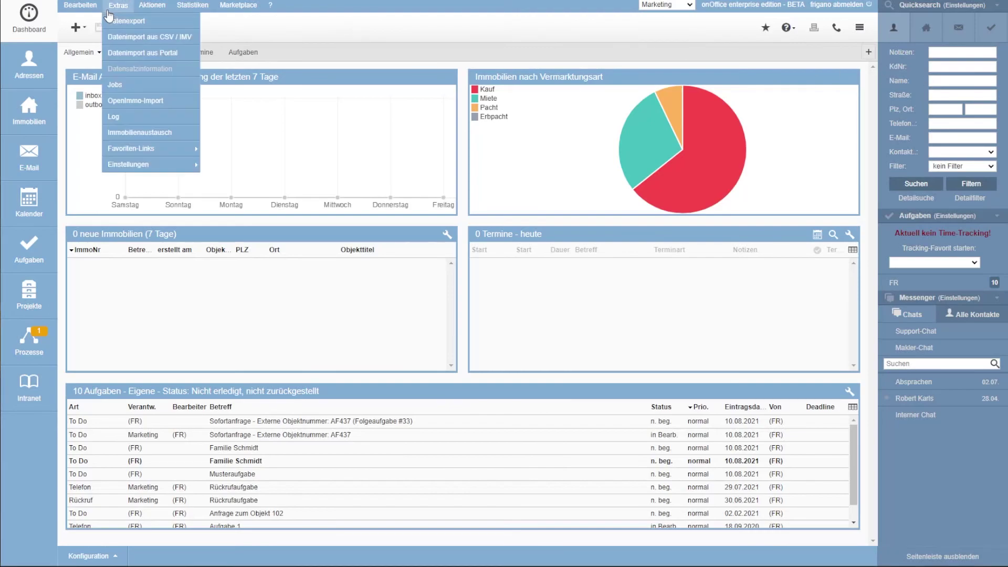
mouse_move(156, 162)
click(220, 165)
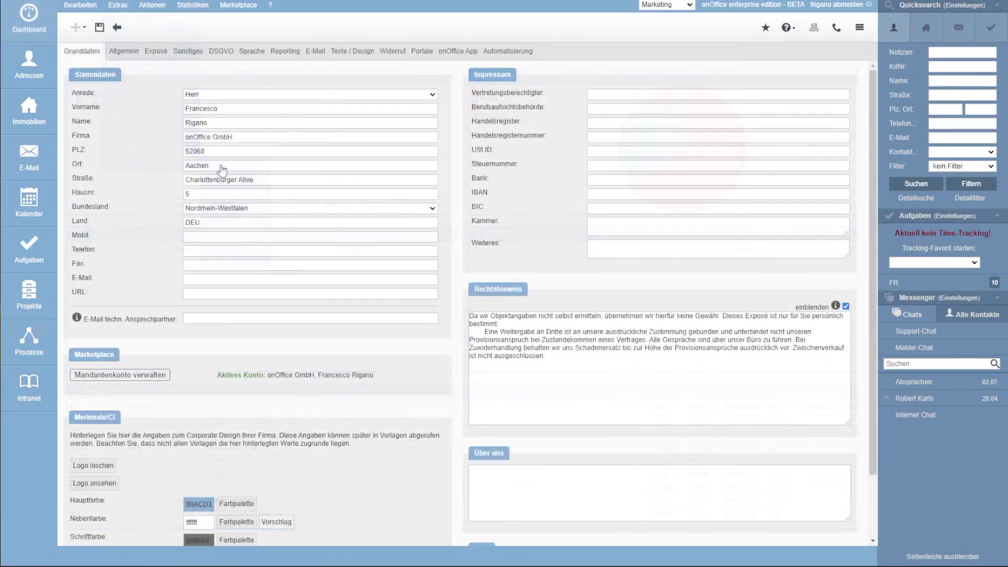
click(516, 52)
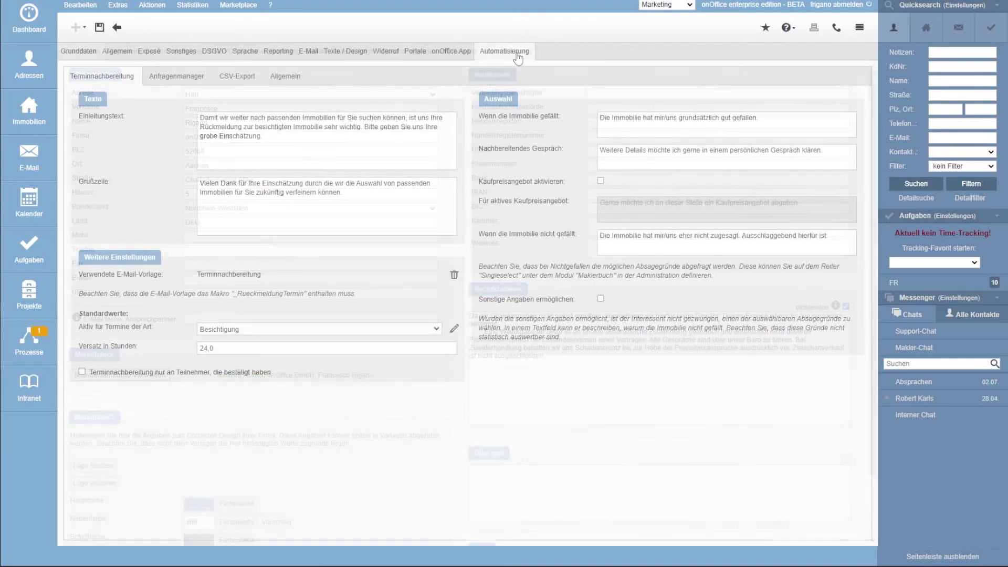
click(226, 79)
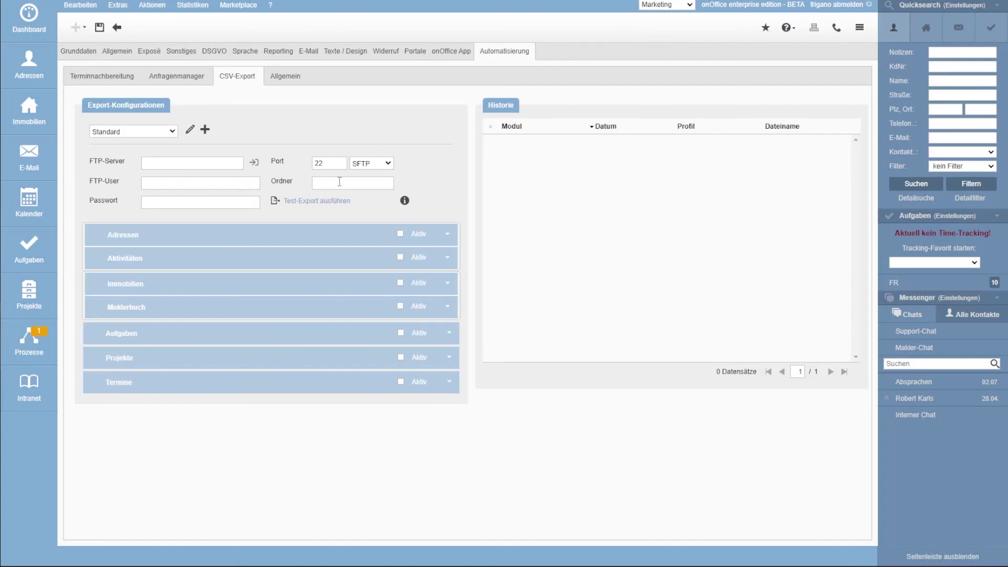
click(124, 236)
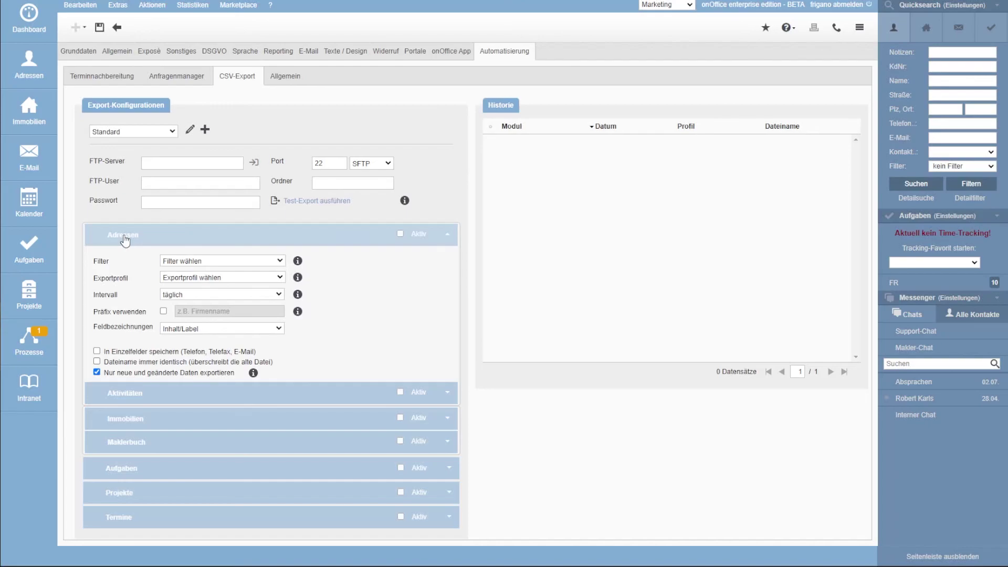